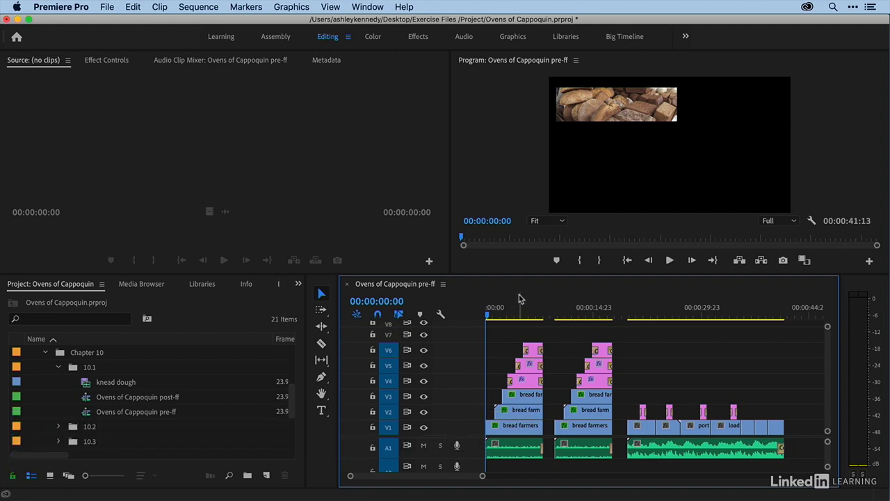
- Play the opening Barron's Bakery title, then zoom the timeline in around 00:00:02:16
{"action": "key", "text": "space"}
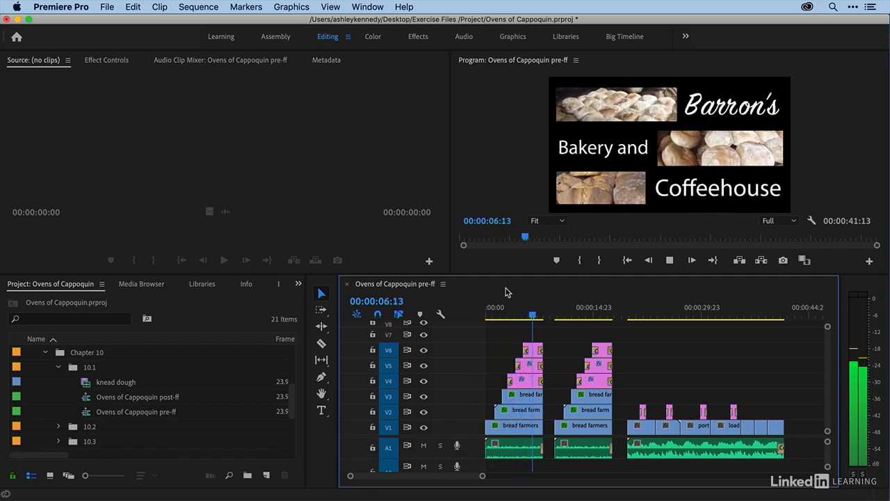
{"action": "key", "text": "space"}
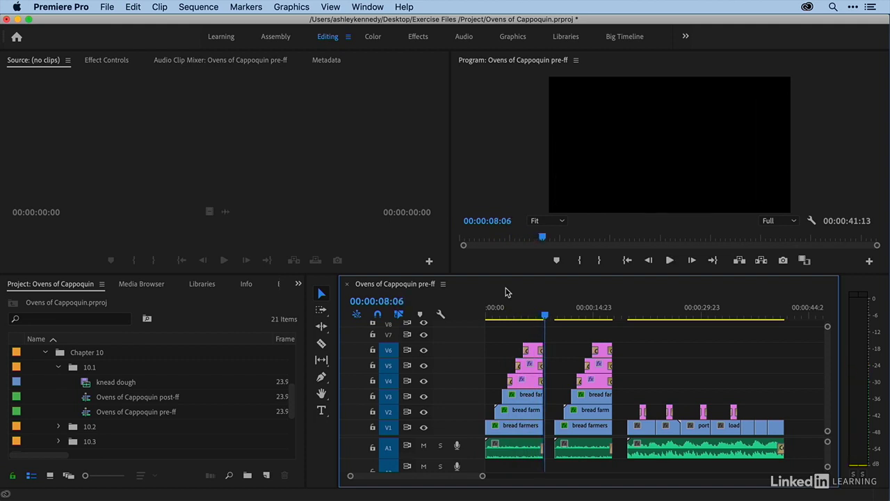
{"action": "left_click", "coordinate": [504, 317]}
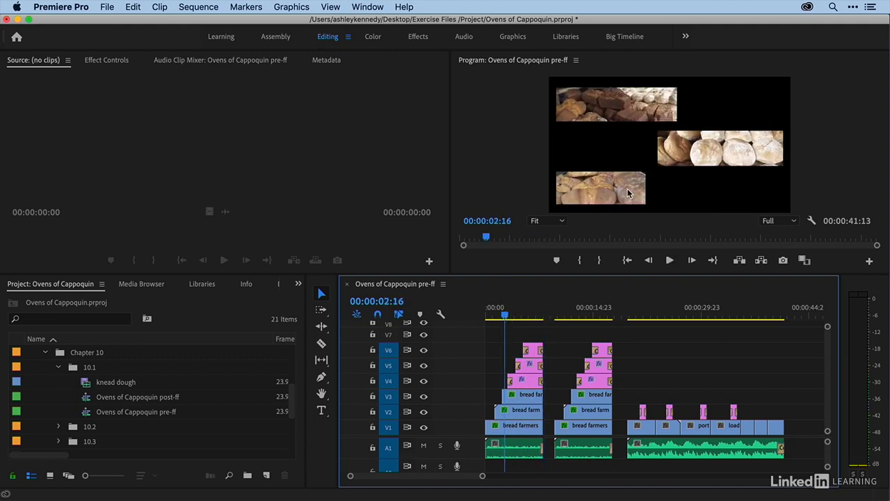
{"action": "key", "text": "equal"}
{"action": "key", "text": "equal"}
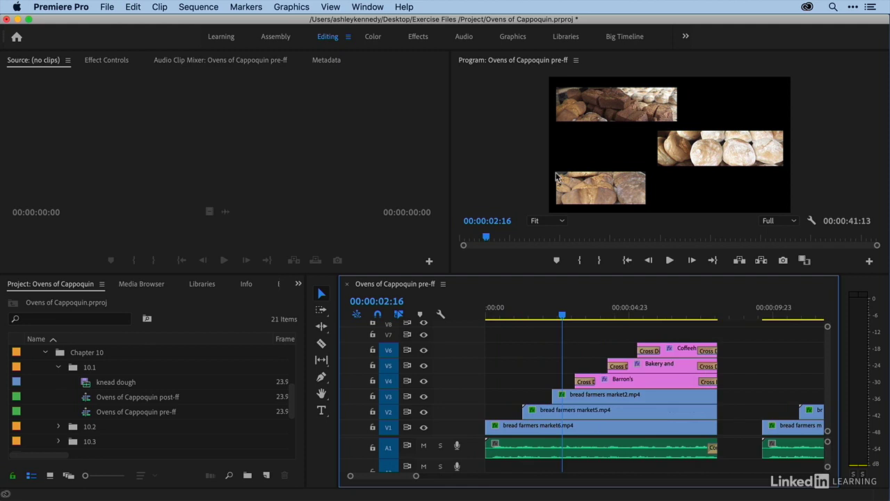
- Apply a Hold On Playhead frame hold to the V1 bread farmers market6.mp4 clip
{"action": "left_click_drag", "start_coordinate": [492, 318], "coordinate": [523, 321]}
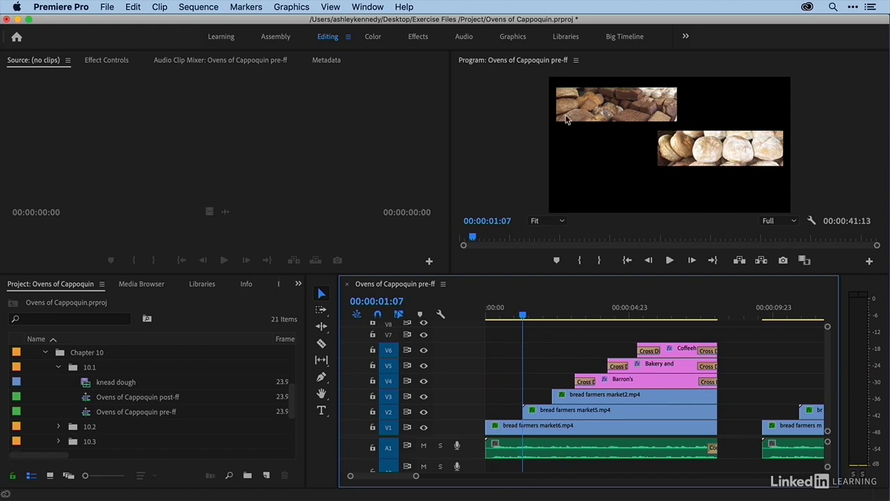
{"action": "left_click", "coordinate": [521, 428]}
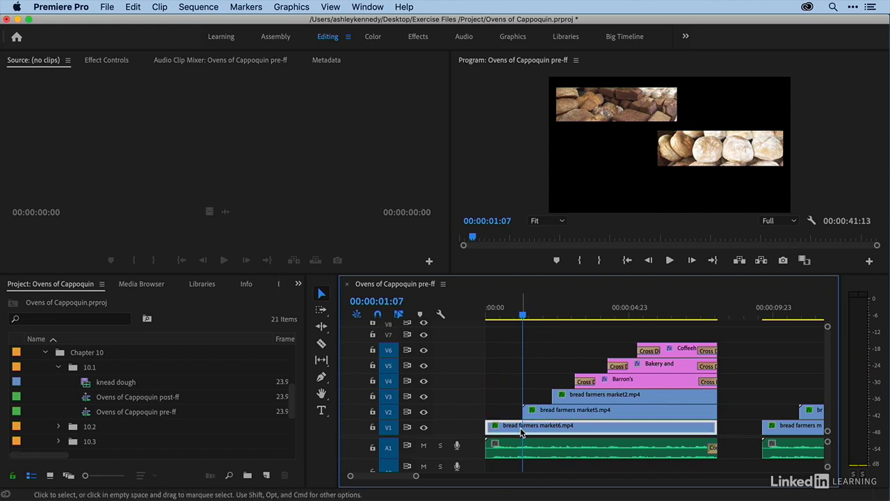
{"action": "right_click", "coordinate": [521, 433]}
{"action": "scroll", "coordinate": [540, 453], "scroll_direction": "down", "scroll_amount": 5}
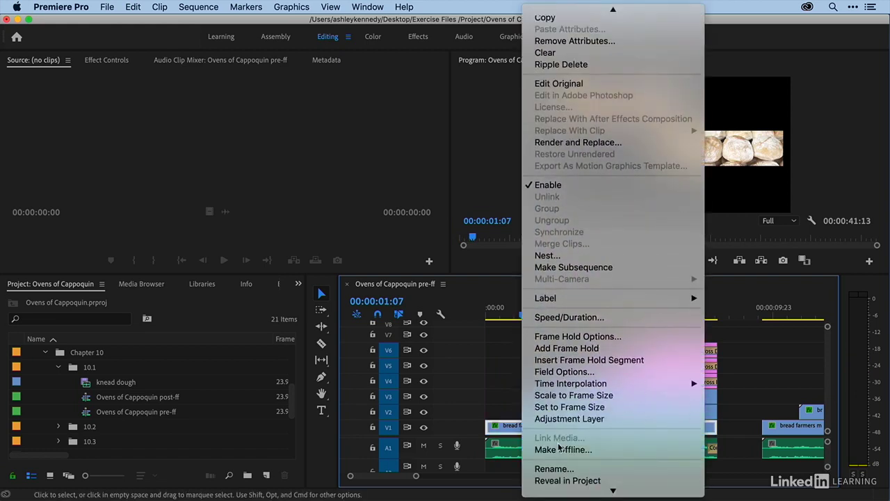
{"action": "left_click", "coordinate": [555, 338]}
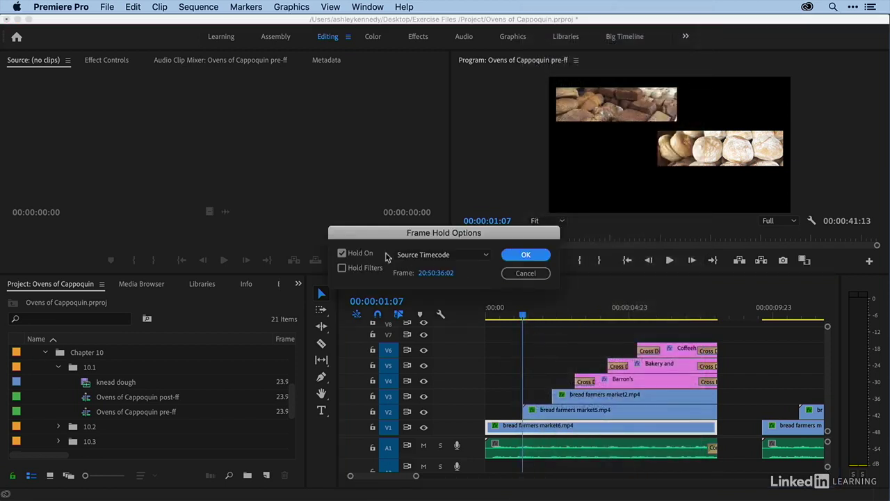
{"action": "left_click", "coordinate": [444, 254]}
{"action": "left_click", "coordinate": [440, 324]}
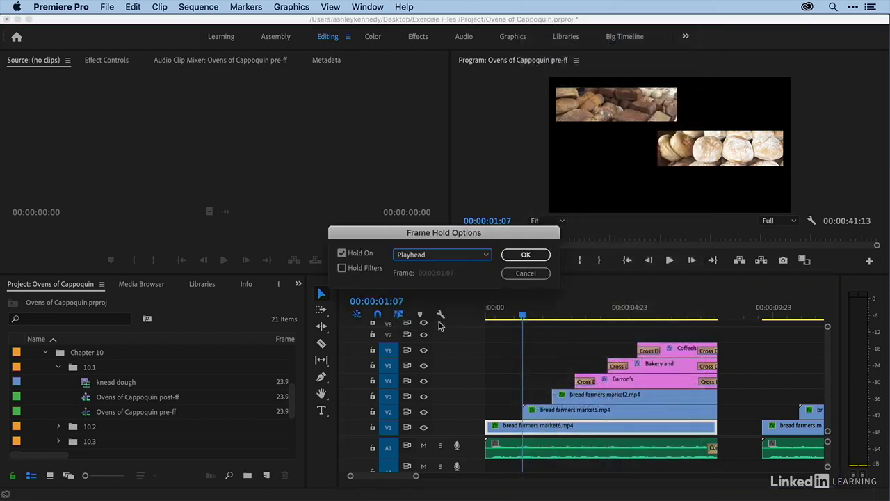
{"action": "left_click", "coordinate": [524, 254]}
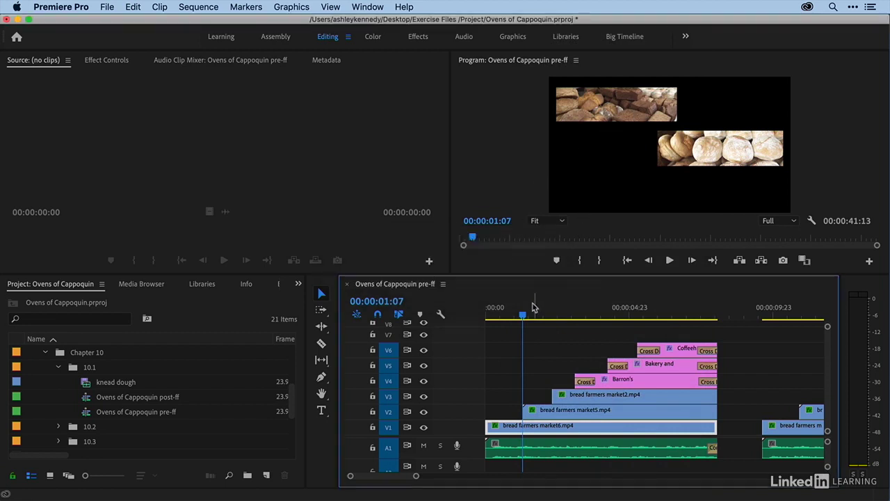
- Play the sequence from the start to check the freeze
{"action": "left_click_drag", "start_coordinate": [516, 309], "coordinate": [463, 317]}
{"action": "key", "text": "space"}
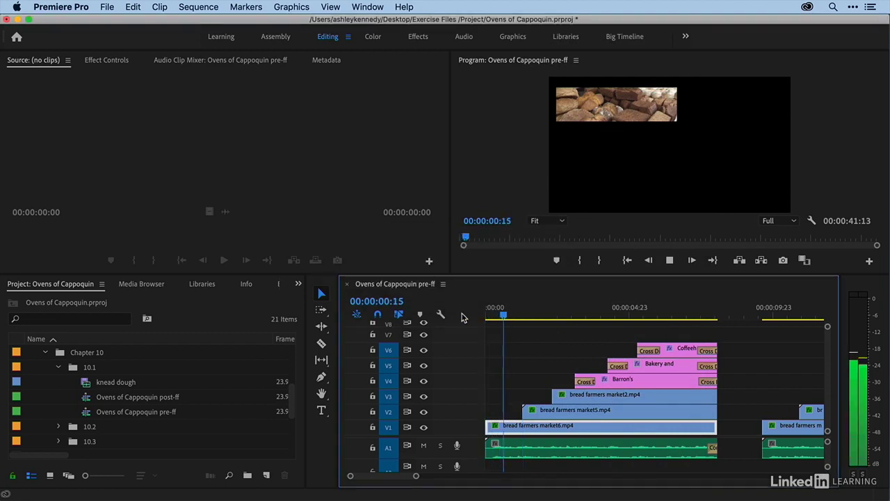
{"action": "key", "text": "space"}
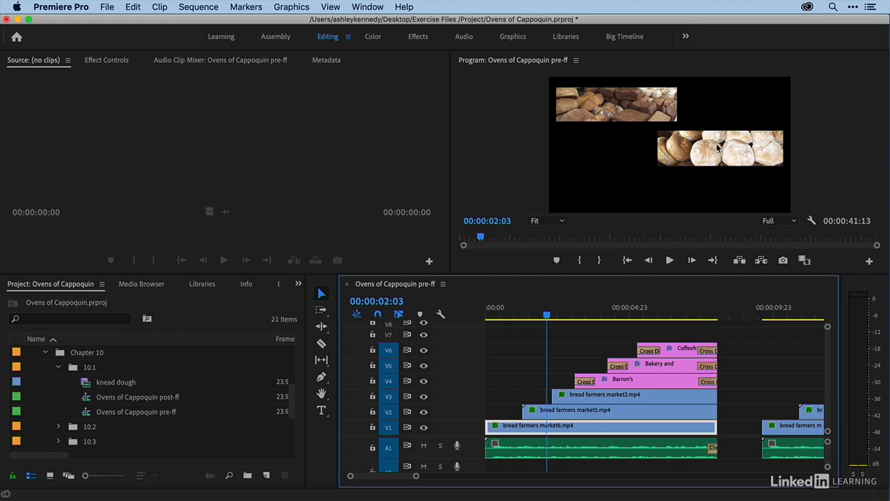
- In Keyboard Shortcuts, search 'frame hol' and assign ⌥F to Frame Hold Options
{"action": "left_click", "coordinate": [60, 7]}
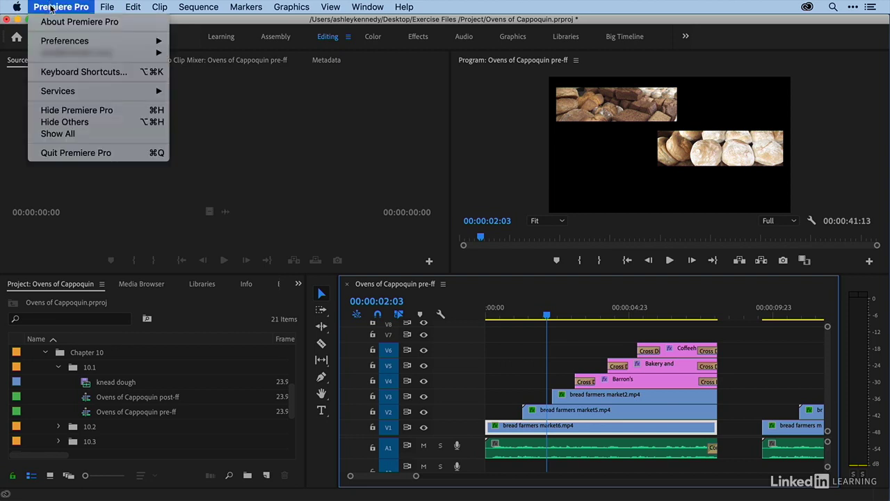
{"action": "left_click", "coordinate": [52, 73]}
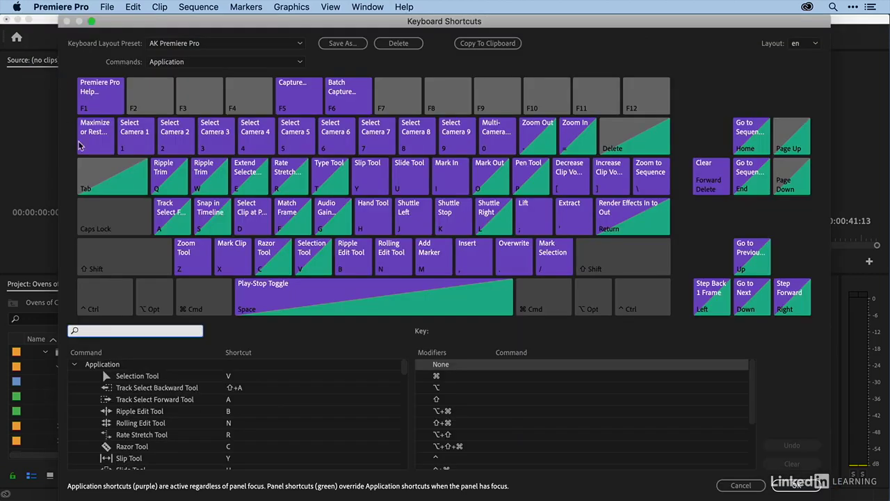
{"action": "left_click", "coordinate": [109, 332]}
{"action": "type", "text": "frame hold"}
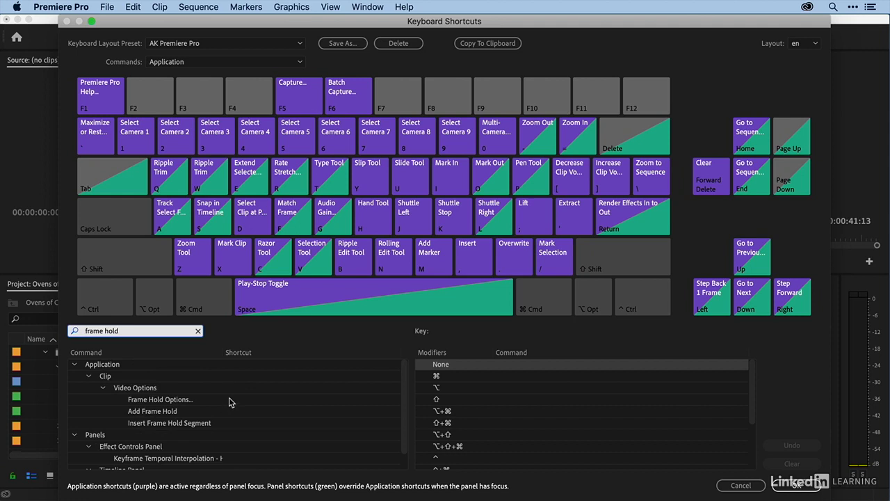
{"action": "left_click", "coordinate": [293, 212]}
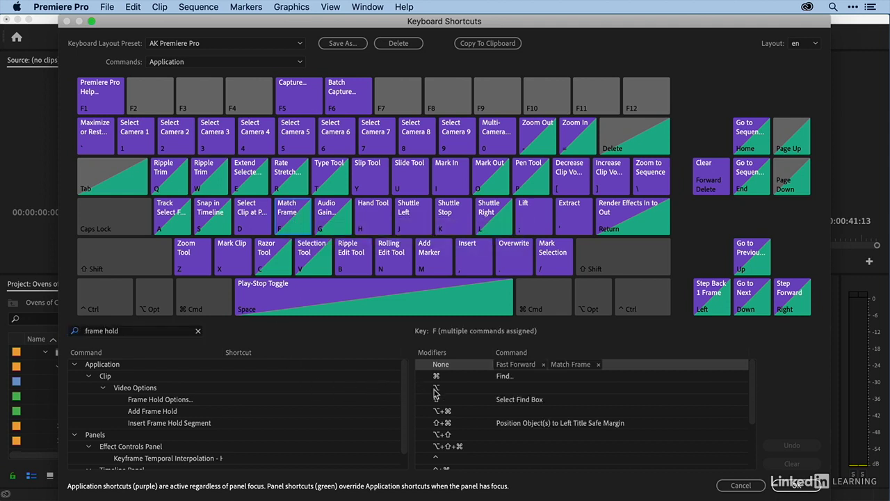
{"action": "left_click", "coordinate": [237, 402]}
{"action": "left_click", "coordinate": [236, 402]}
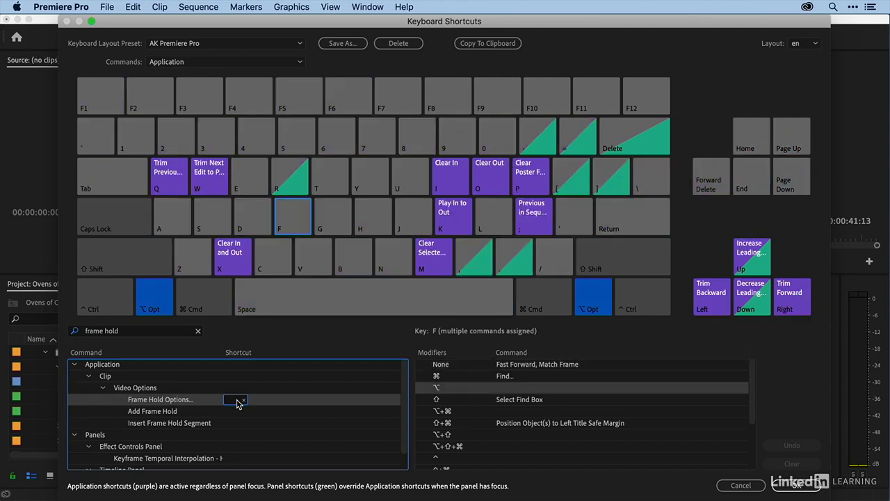
{"action": "key", "text": "alt+f"}
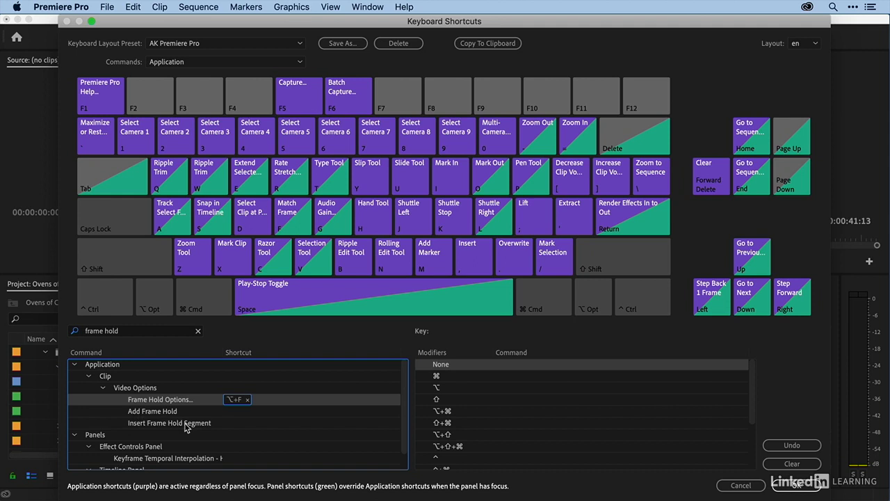
- Assign ⌥⌘F to the Add Frame Hold command
{"action": "left_click", "coordinate": [295, 208]}
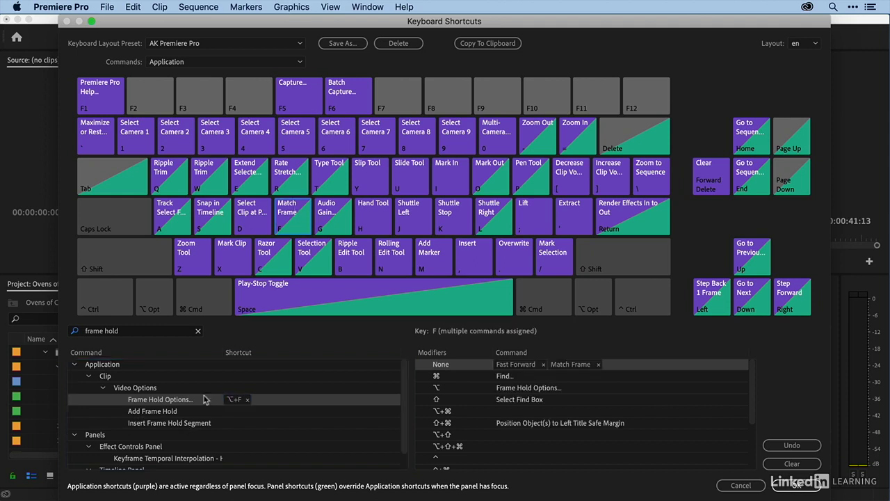
{"action": "left_click", "coordinate": [233, 416]}
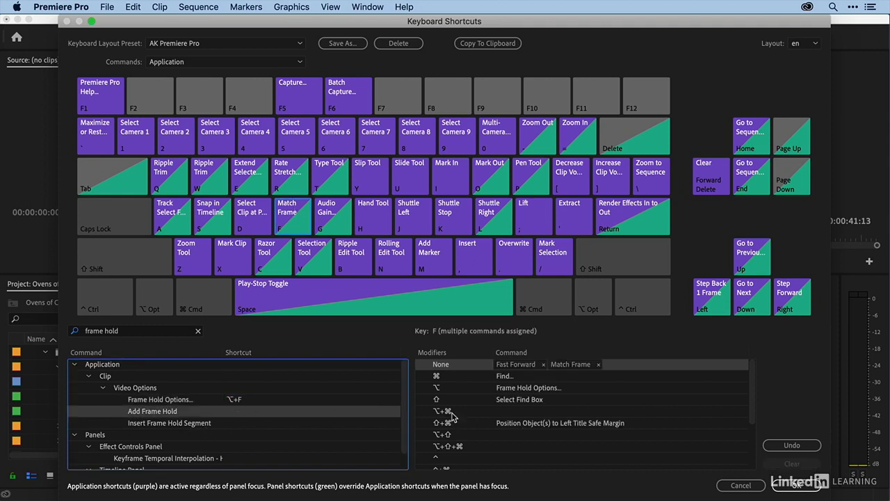
{"action": "left_click", "coordinate": [235, 414]}
{"action": "key", "text": "alt+super+f"}
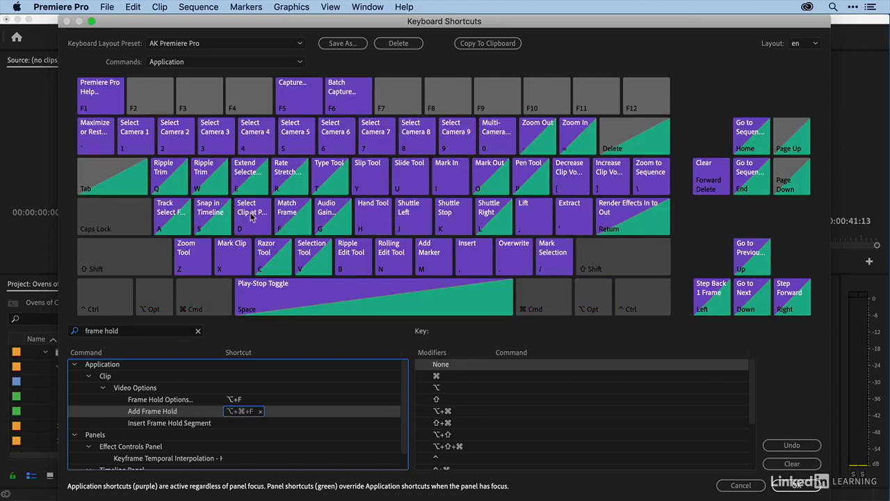
- Assign ⌥⇧F to Insert Frame Hold Segment and save the shortcuts
{"action": "left_click", "coordinate": [291, 223]}
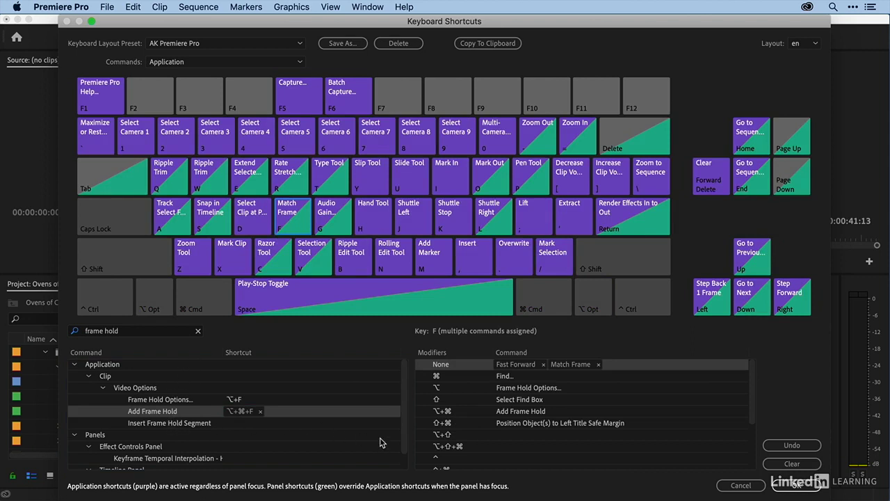
{"action": "left_click", "coordinate": [231, 425]}
{"action": "left_click", "coordinate": [235, 425]}
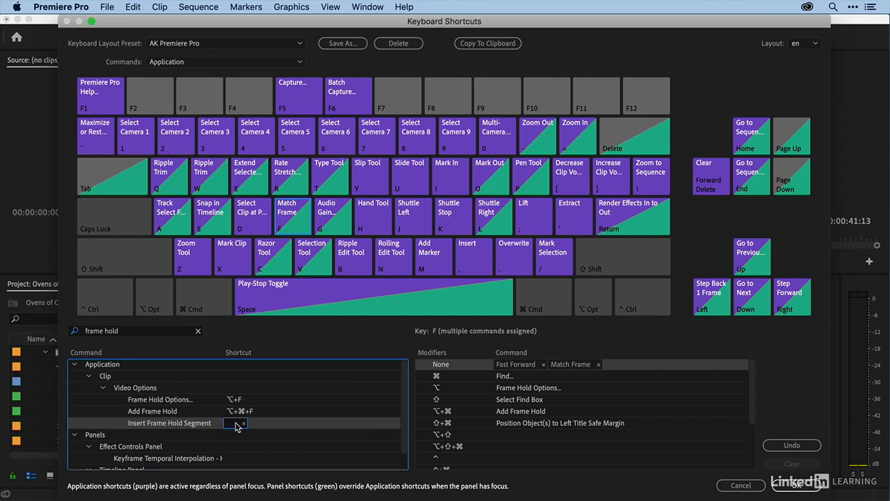
{"action": "key", "text": "alt+shift+f"}
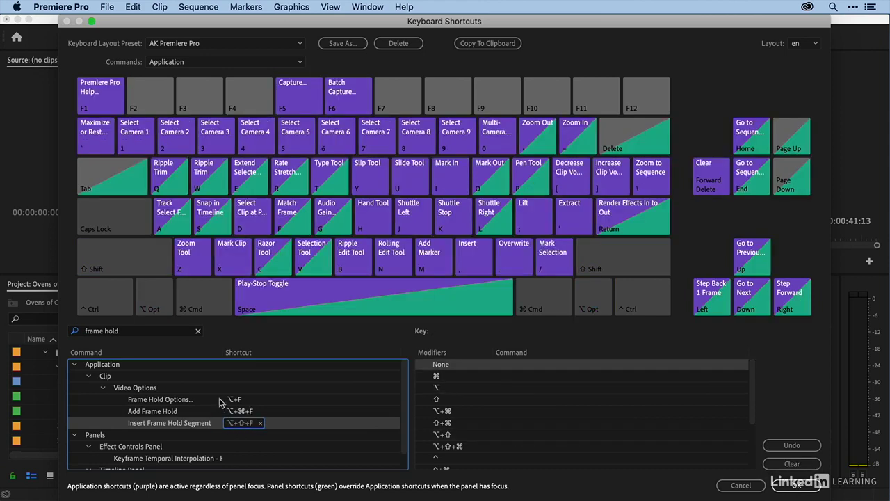
{"action": "left_click", "coordinate": [797, 486]}
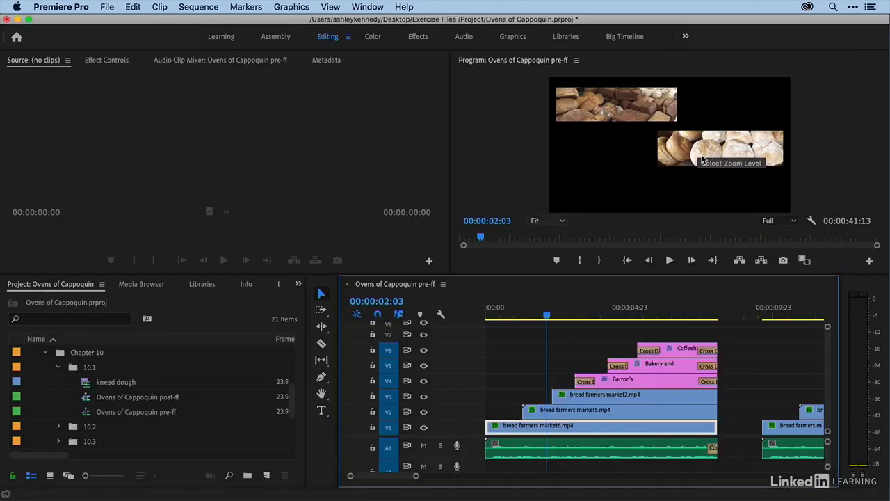
- Give the V2 market5 clip a frame hold on its Source Timecode
{"action": "left_click_drag", "start_coordinate": [547, 315], "coordinate": [614, 319]}
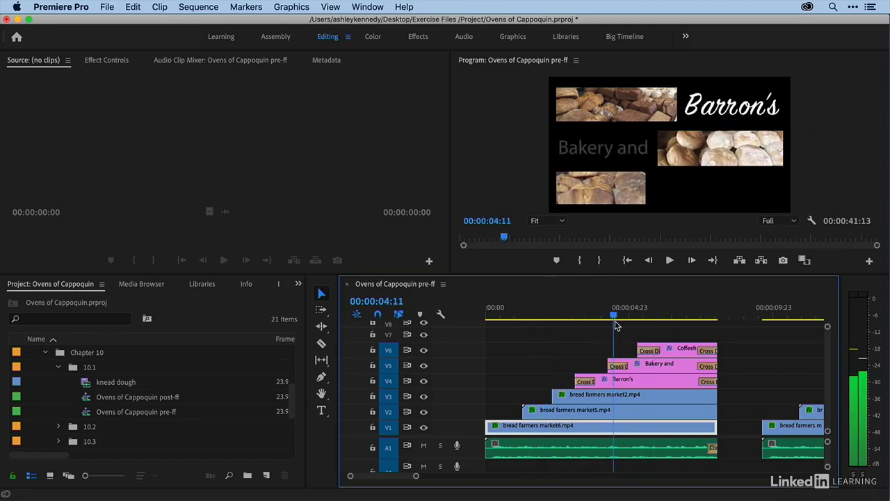
{"action": "left_click", "coordinate": [612, 412]}
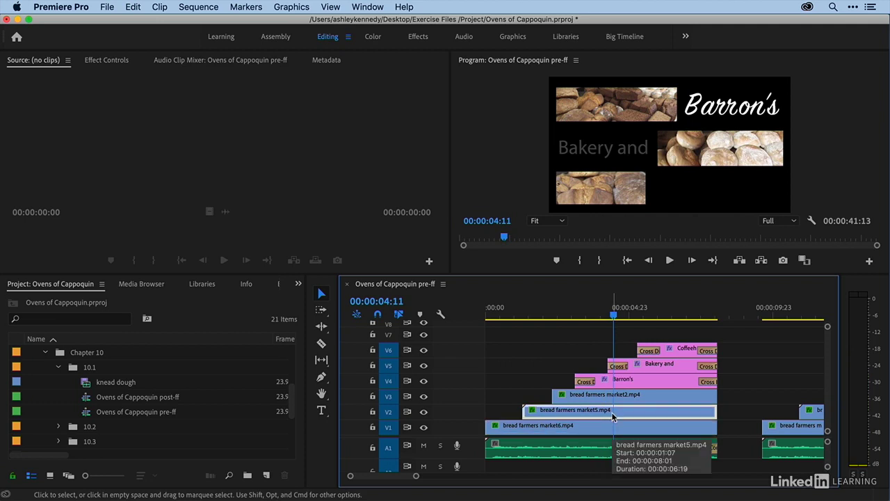
{"action": "key", "text": "shift+alt+f"}
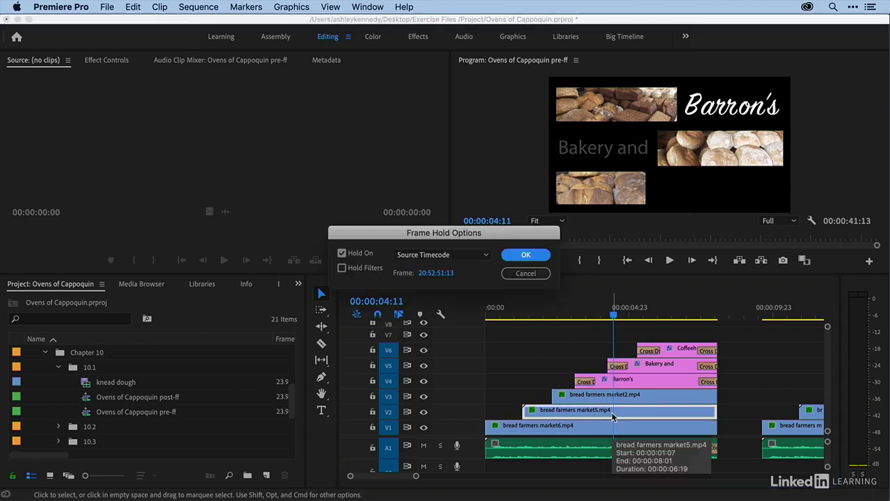
{"action": "left_click", "coordinate": [465, 255]}
{"action": "left_click", "coordinate": [456, 254]}
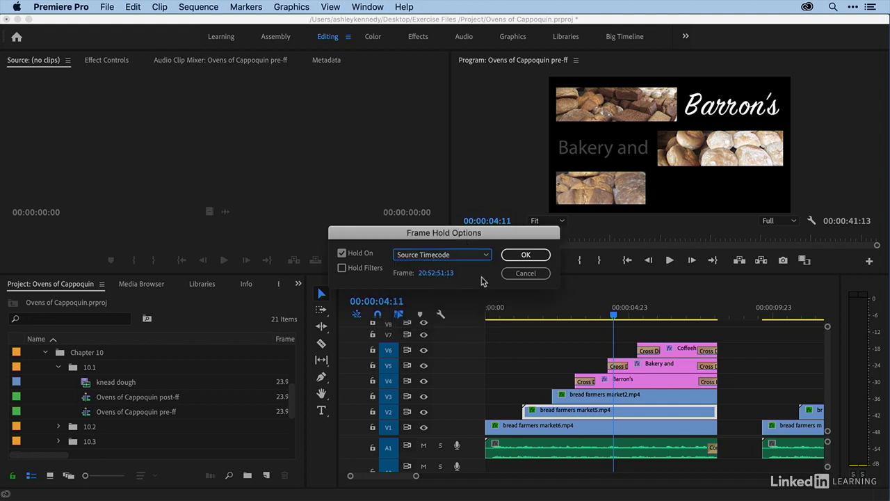
{"action": "left_click", "coordinate": [517, 256]}
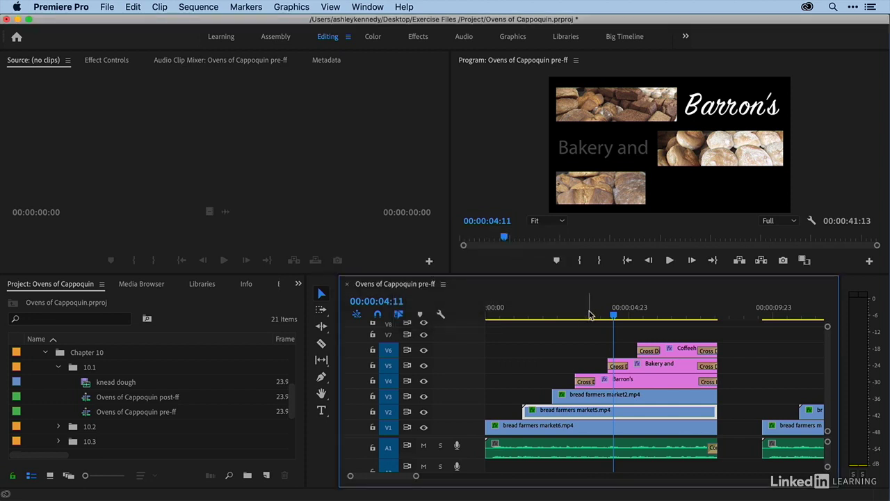
- Apply the same frame hold to the V3 market2 clip and replay from the start
{"action": "mouse_move", "coordinate": [589, 313]}
{"action": "left_mouse_down"}
{"action": "mouse_move", "coordinate": [694, 314]}
{"action": "mouse_move", "coordinate": [584, 315]}
{"action": "mouse_move", "coordinate": [598, 315]}
{"action": "left_mouse_up"}
{"action": "left_click", "coordinate": [599, 398]}
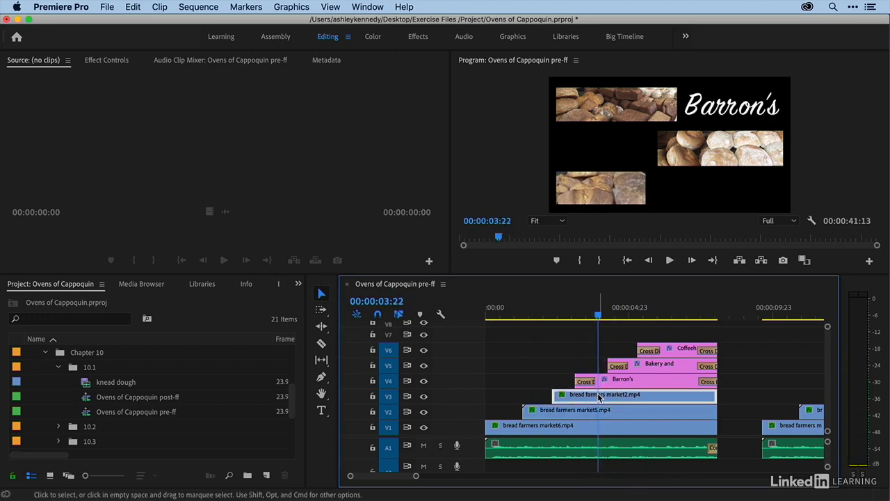
{"action": "key", "text": "shift+r"}
{"action": "key", "text": "Return"}
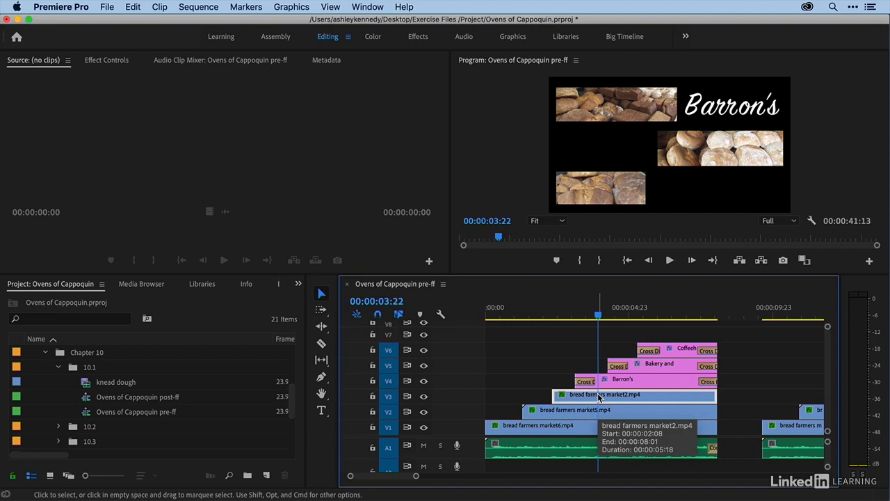
{"action": "left_click", "coordinate": [517, 316]}
{"action": "left_click_drag", "start_coordinate": [517, 316], "coordinate": [492, 312]}
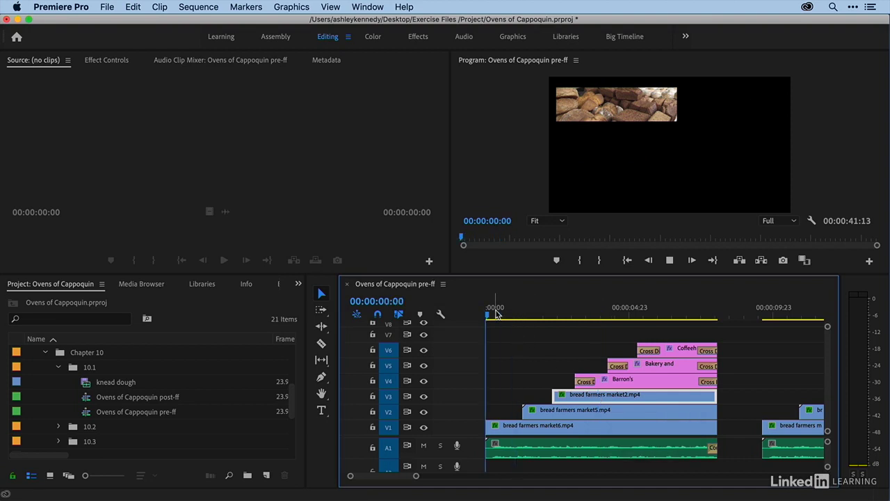
{"action": "key", "text": "space"}
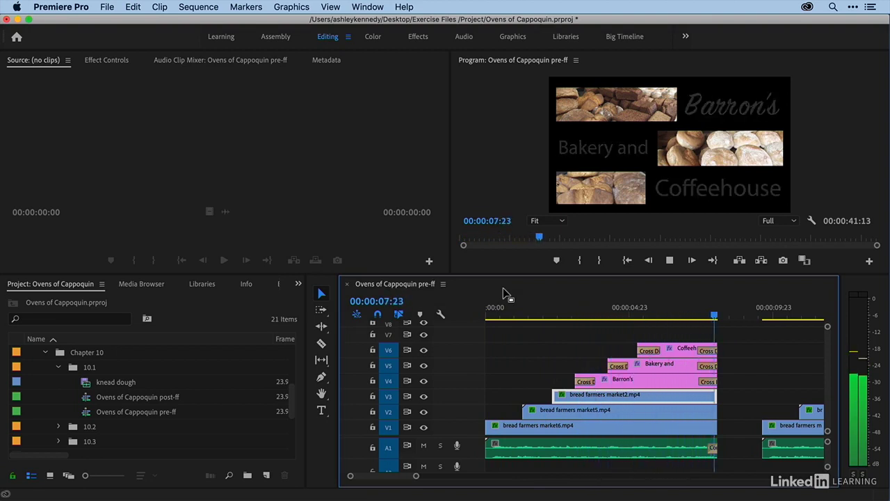
- Stop in the black gap, rezoom around 00:00:09:04, and park the playhead near 00:00:10:20
{"action": "key", "text": "space"}
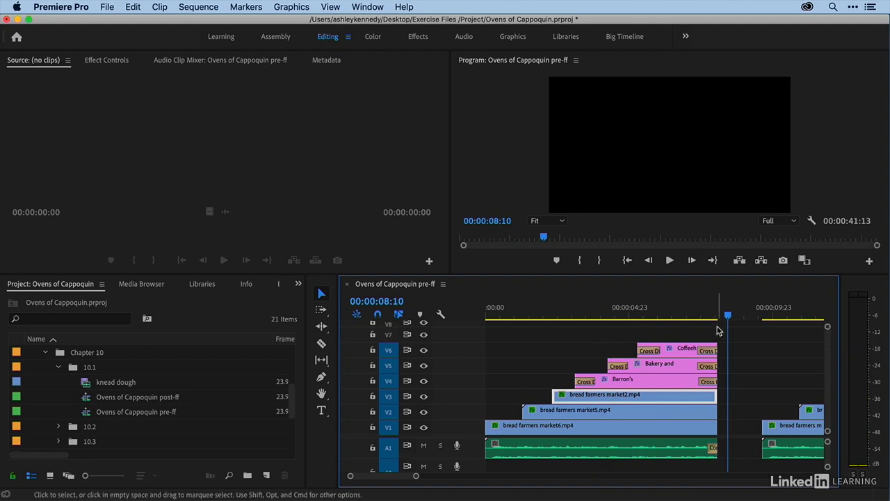
{"action": "key", "text": "minus"}
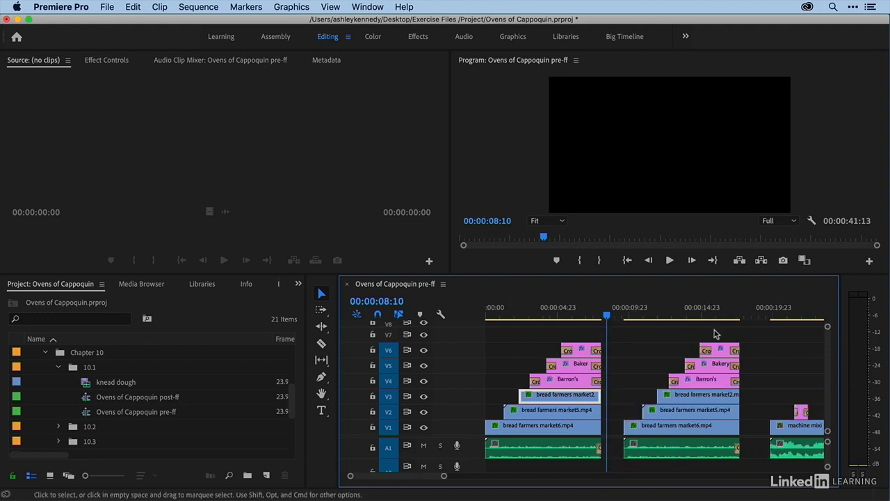
{"action": "left_click", "coordinate": [620, 314]}
{"action": "key", "text": "equal"}
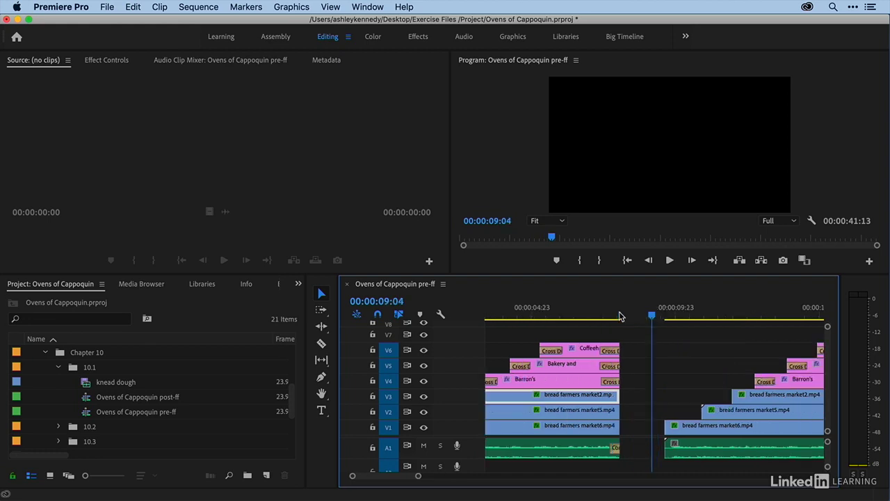
{"action": "scroll", "coordinate": [530, 426], "scroll_direction": "down", "scroll_amount": 3}
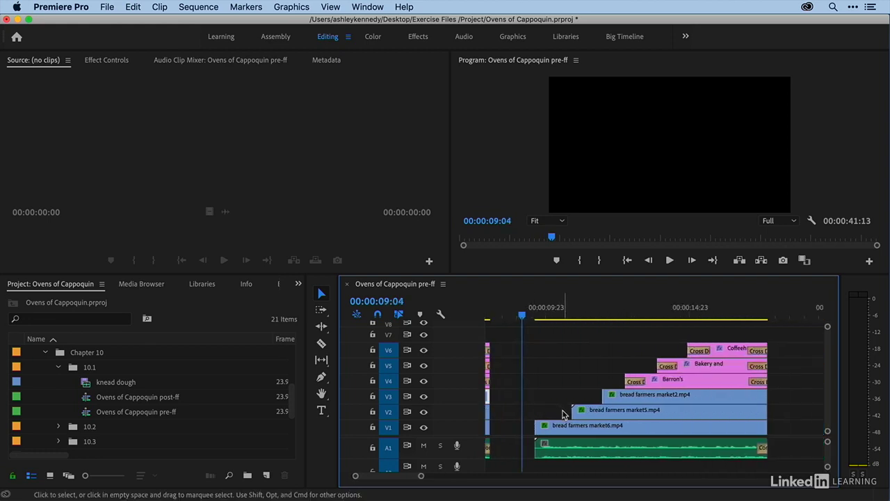
{"action": "left_click", "coordinate": [569, 317]}
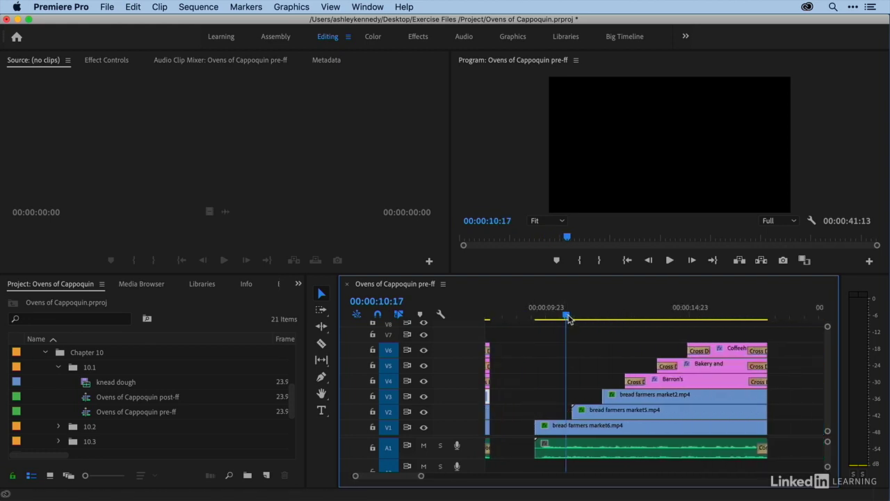
- Add a frame hold to the second stack's V1 market6 clip at 00:00:10:22, then replay from 10:03
{"action": "left_click_drag", "start_coordinate": [570, 318], "coordinate": [574, 318]}
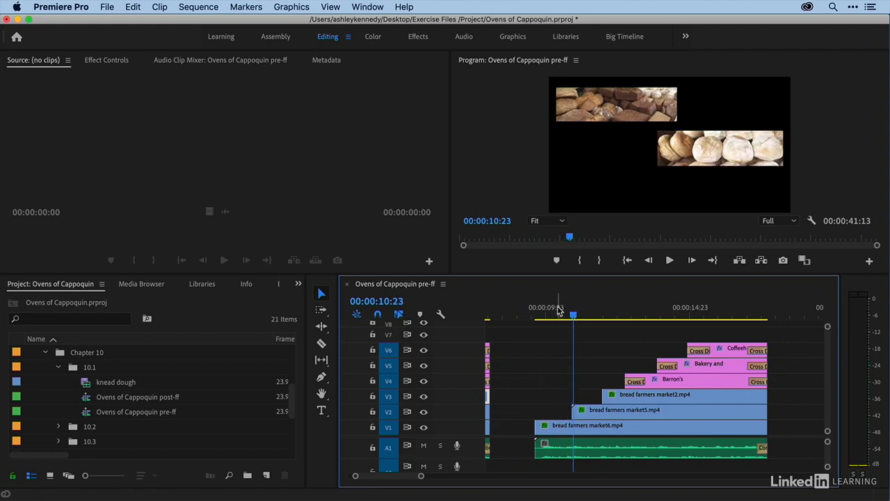
{"action": "left_click", "coordinate": [571, 314]}
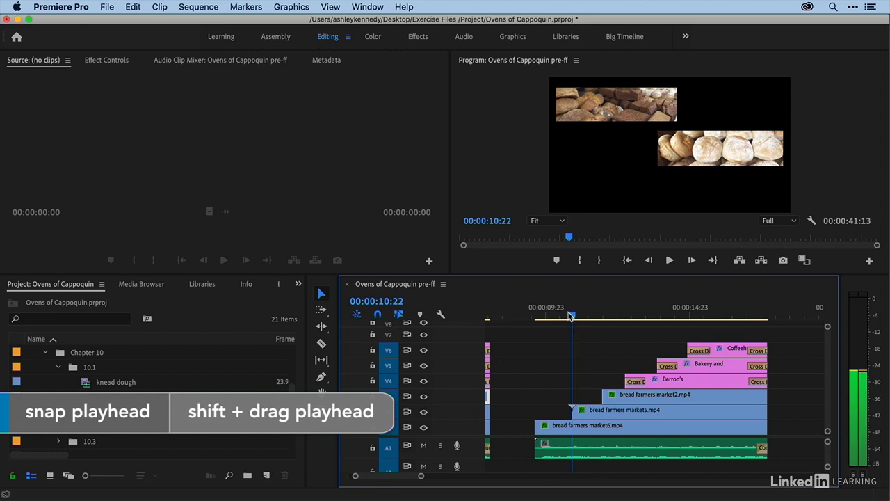
{"action": "left_click", "coordinate": [567, 428]}
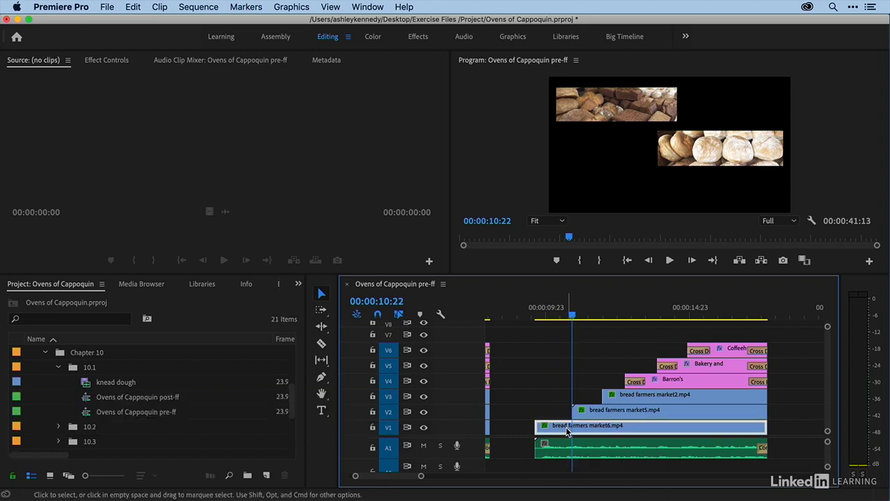
{"action": "right_click", "coordinate": [567, 432]}
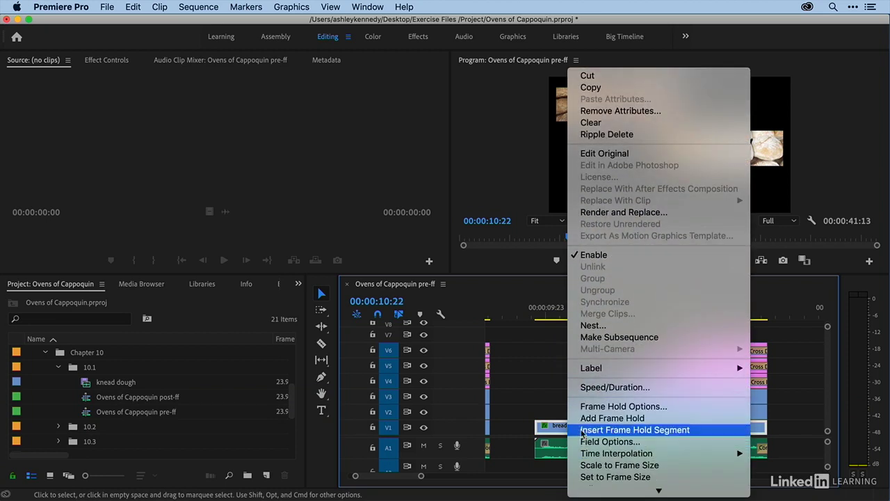
{"action": "left_click", "coordinate": [588, 418]}
{"action": "left_click", "coordinate": [550, 318]}
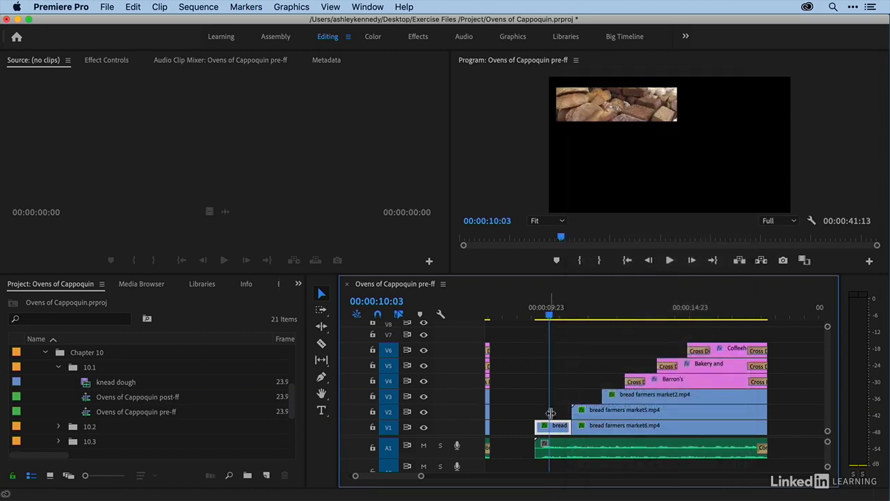
{"action": "key", "text": "space"}
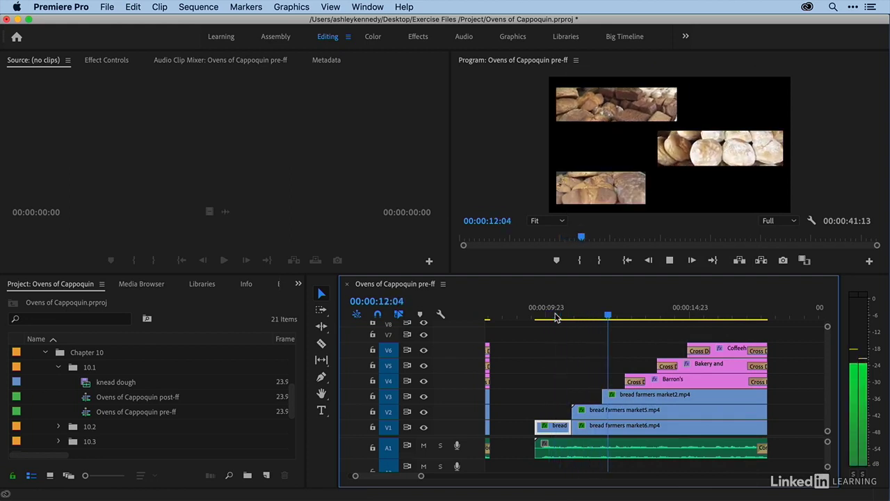
- Razor the V2 market5 clip at 00:00:11:23
{"action": "key", "text": "space"}
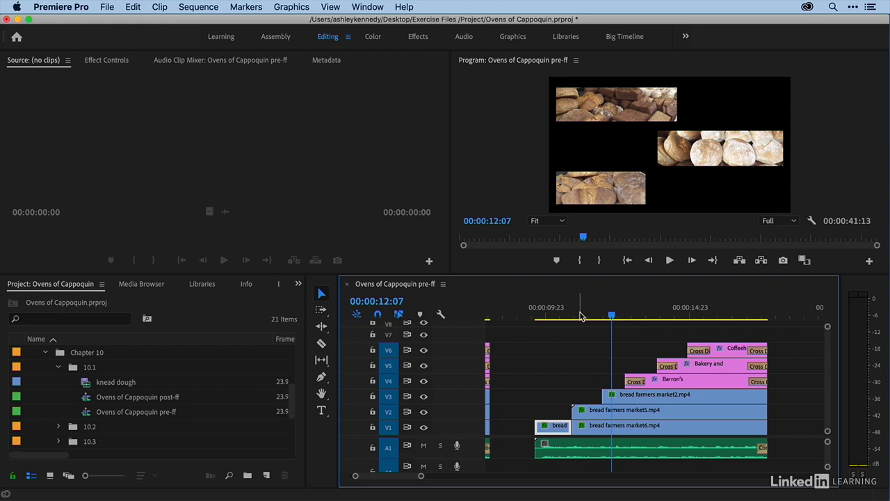
{"action": "left_click", "coordinate": [603, 316]}
{"action": "left_click", "coordinate": [603, 416]}
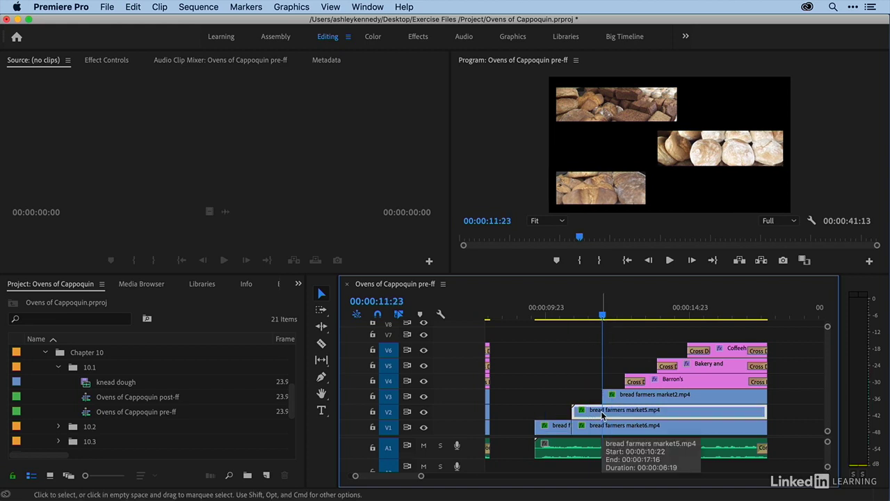
{"action": "key", "text": "c"}
{"action": "left_click", "coordinate": [602, 415]}
{"action": "key", "text": "v"}
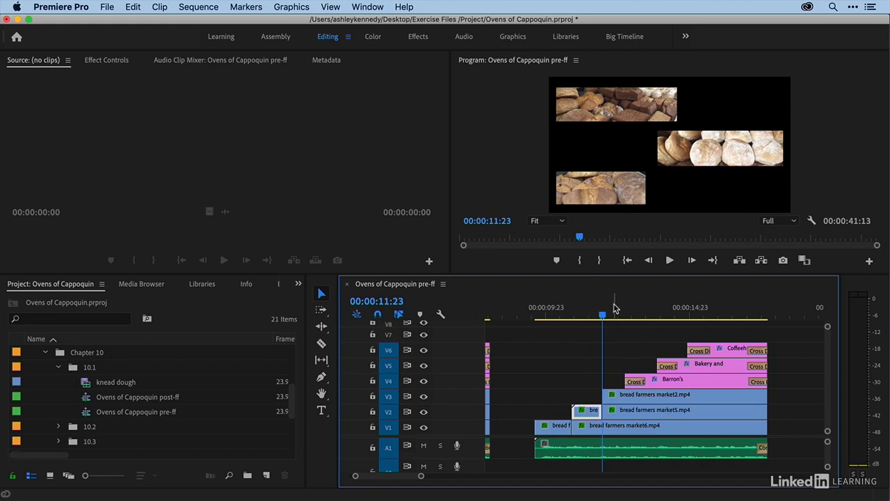
- Split the V3 market2 clip at 00:00:12:18 and play back from 00:00:09:17
{"action": "left_click_drag", "start_coordinate": [616, 315], "coordinate": [629, 315]}
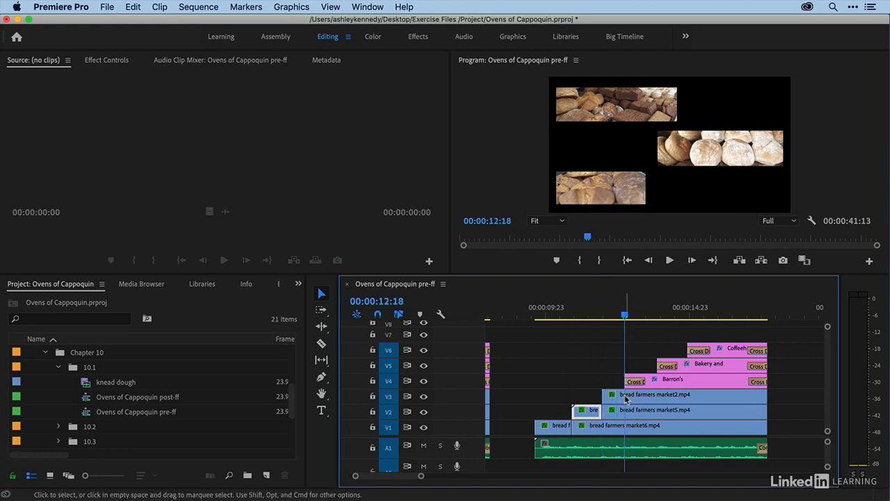
{"action": "left_click", "coordinate": [627, 400]}
{"action": "mouse_move", "coordinate": [627, 400]}
{"action": "left_mouse_down"}
{"action": "mouse_move", "coordinate": [602, 397]}
{"action": "mouse_move", "coordinate": [626, 398]}
{"action": "left_mouse_up"}
{"action": "left_click", "coordinate": [537, 314]}
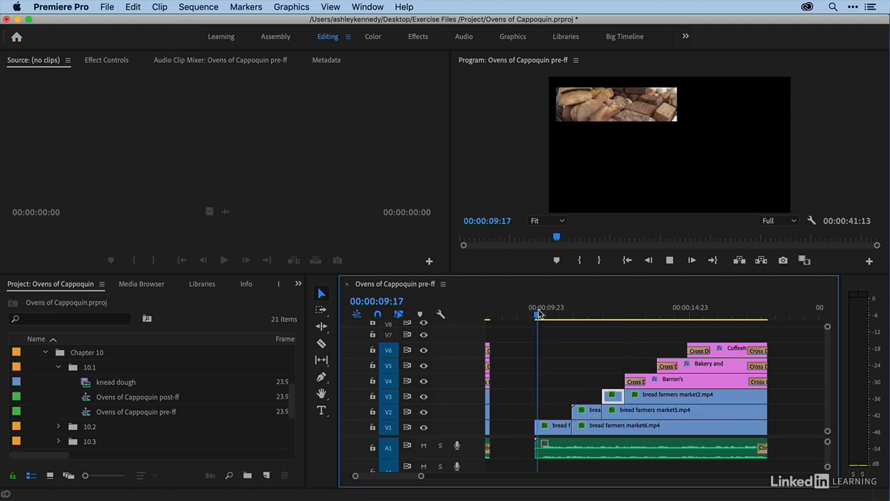
{"action": "key", "text": "space"}
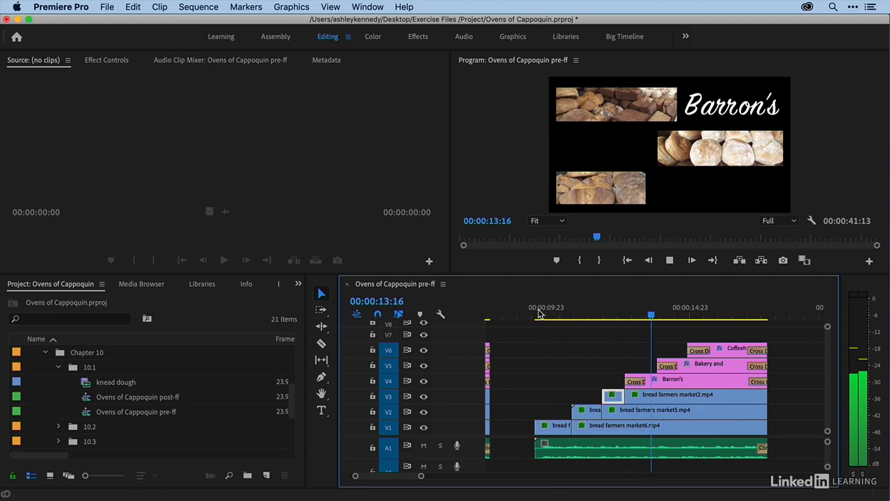
- Stop playback and zoom the timeline out around the 19-second mark
{"action": "key", "text": "space"}
{"action": "key", "text": "minus"}
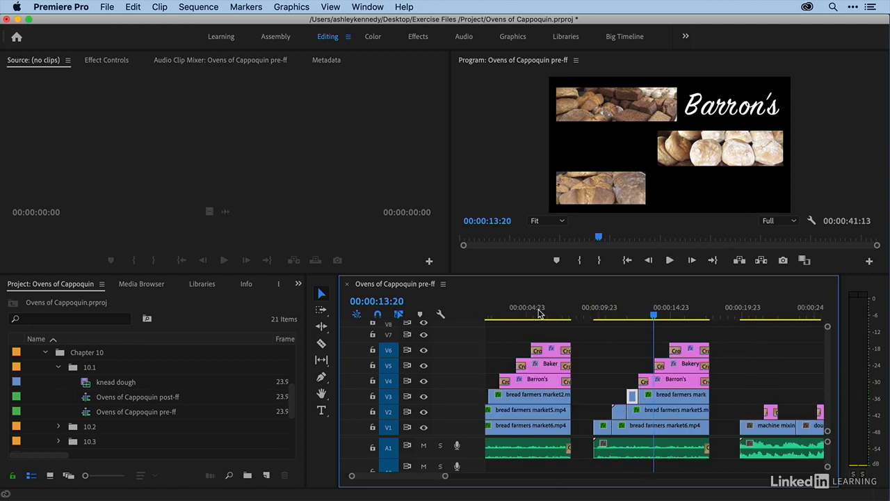
{"action": "left_click", "coordinate": [737, 314]}
{"action": "key", "text": "minus"}
{"action": "scroll", "coordinate": [739, 316], "scroll_direction": "right", "scroll_amount": 6}
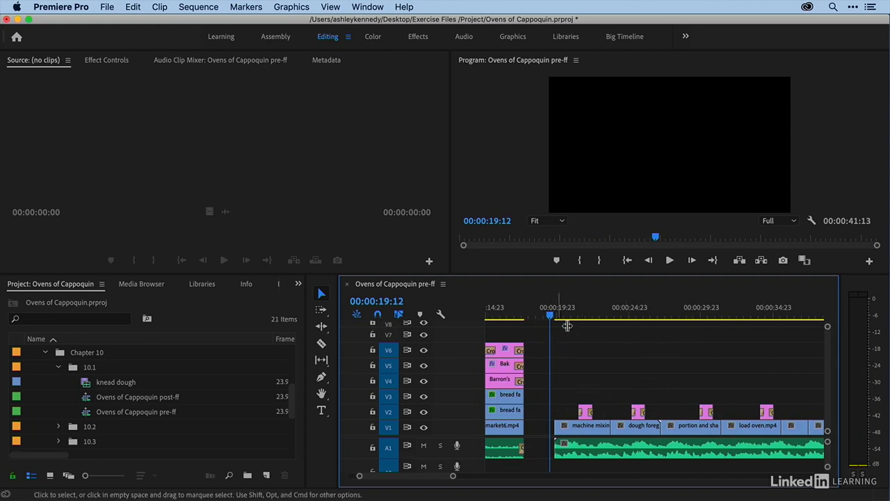
- Preview the Mix, Shape and Proof titles, then park the playhead at 00:00:21:16
{"action": "left_click", "coordinate": [585, 313]}
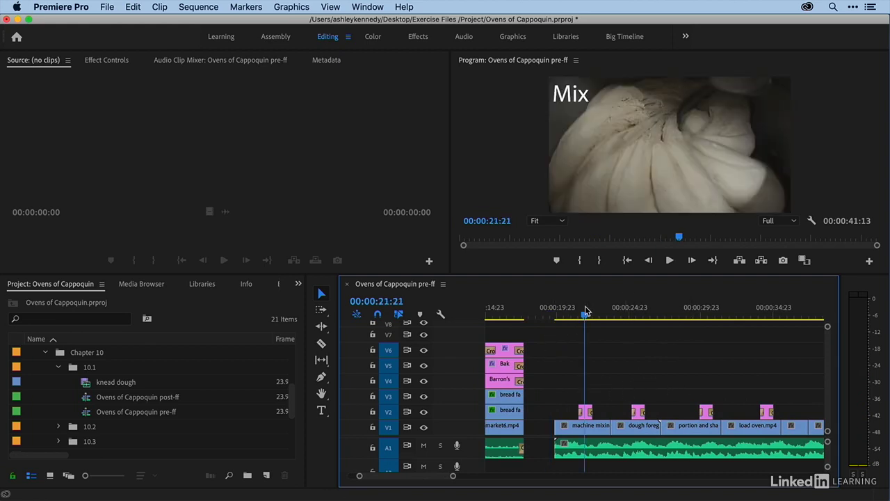
{"action": "left_click", "coordinate": [640, 317]}
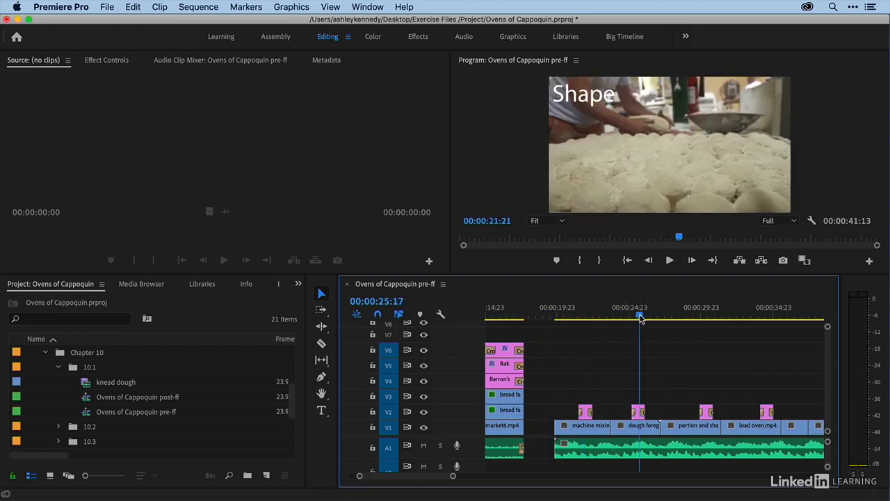
{"action": "left_click", "coordinate": [708, 316]}
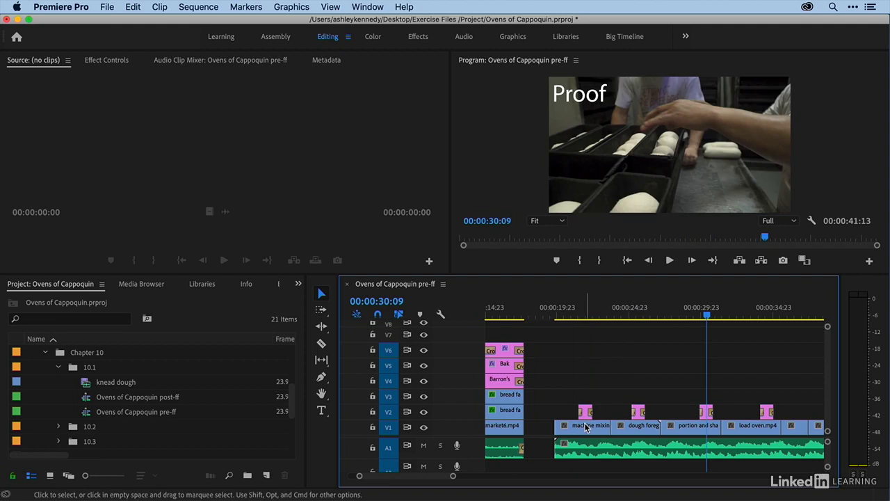
{"action": "left_click", "coordinate": [554, 316]}
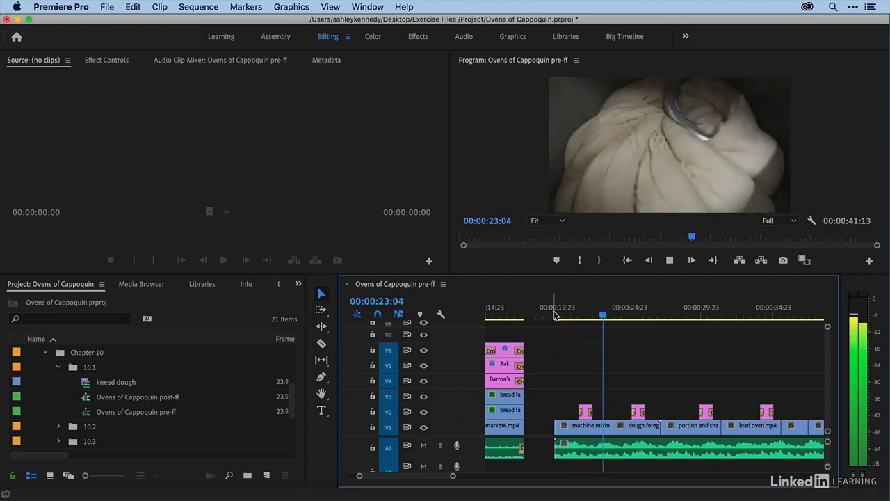
{"action": "key", "text": "space"}
{"action": "left_click", "coordinate": [581, 316]}
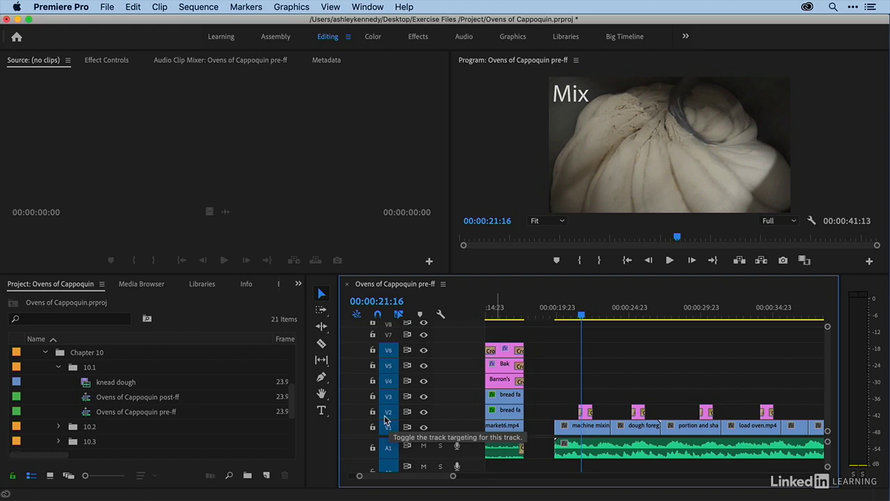
- Lock V2 and A1, then insert a frame hold segment into machine mixing dough3.mp4 at 00:00:21:12
{"action": "left_click", "coordinate": [373, 447]}
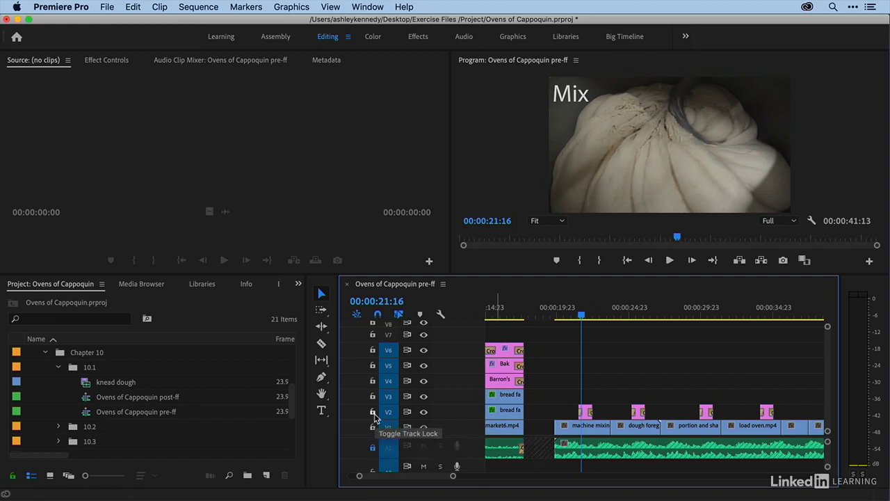
{"action": "left_click", "coordinate": [372, 411]}
{"action": "key", "text": "equal"}
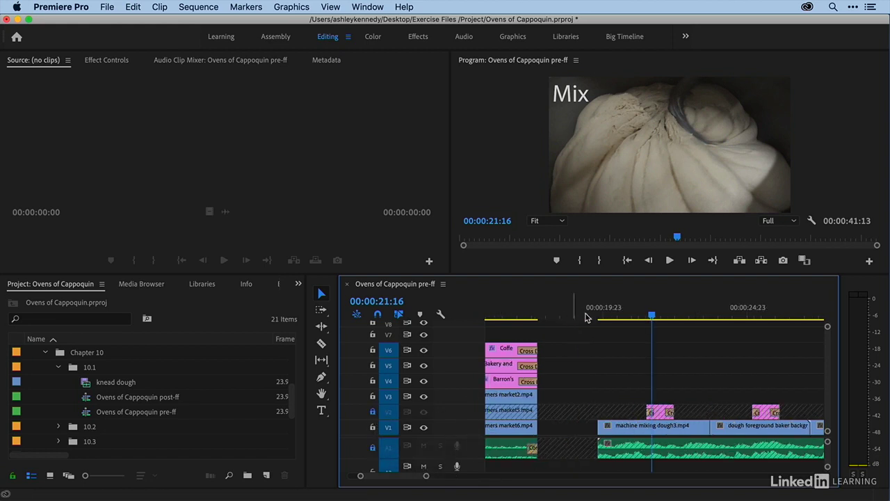
{"action": "left_click_drag", "start_coordinate": [638, 315], "coordinate": [647, 314]}
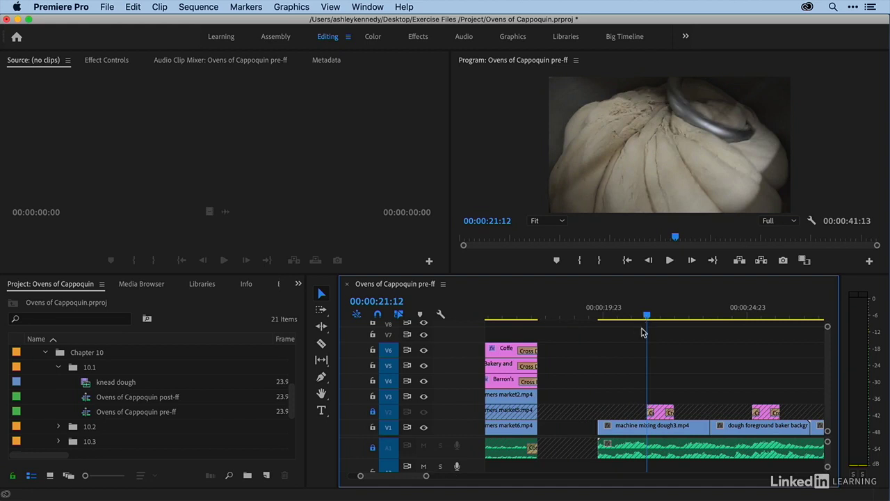
{"action": "left_click", "coordinate": [643, 425]}
{"action": "right_click", "coordinate": [644, 431]}
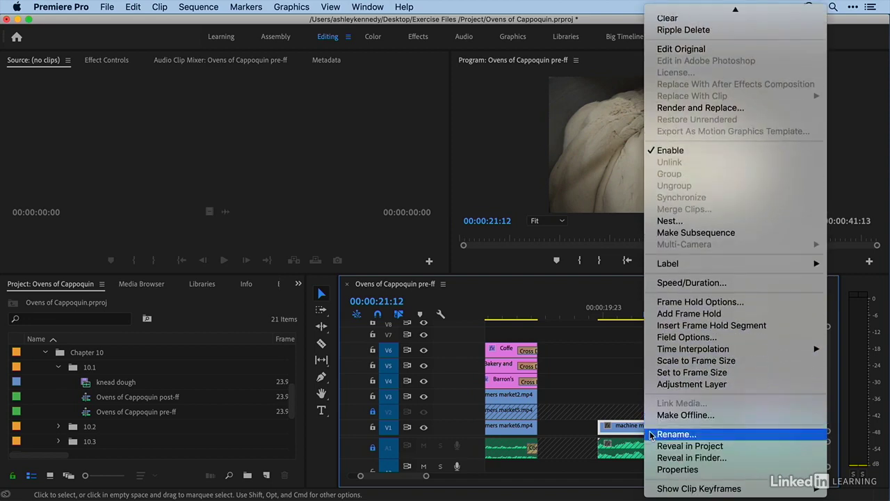
{"action": "left_click", "coordinate": [662, 325]}
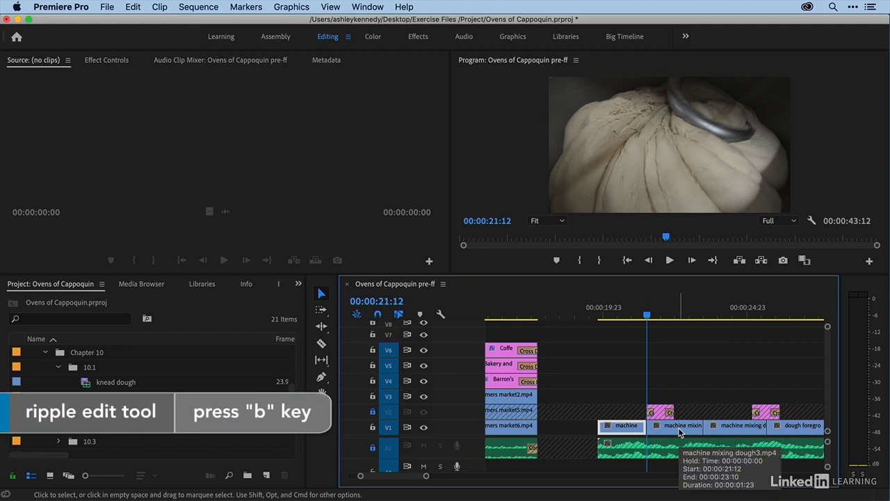
- Ripple-trim the mixing-dough hold by 19 frames and play back the Mix section
{"action": "key", "text": "b"}
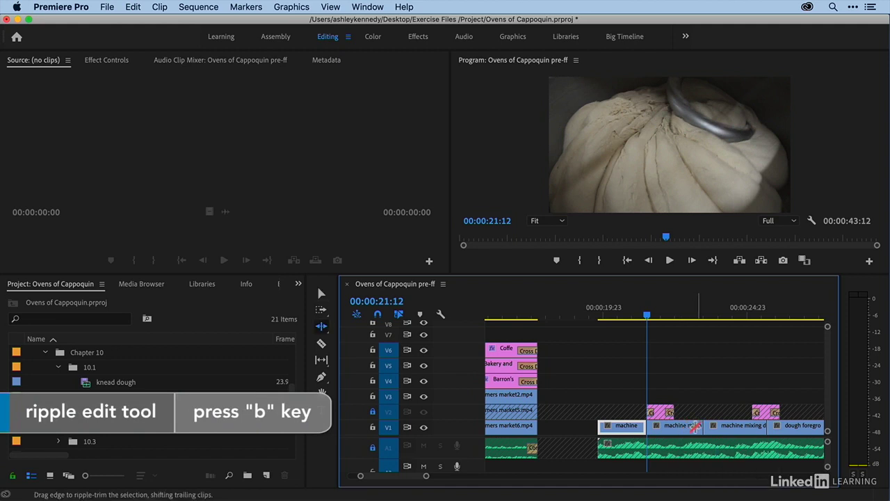
{"action": "left_click_drag", "start_coordinate": [702, 426], "coordinate": [683, 427]}
{"action": "key", "text": "v"}
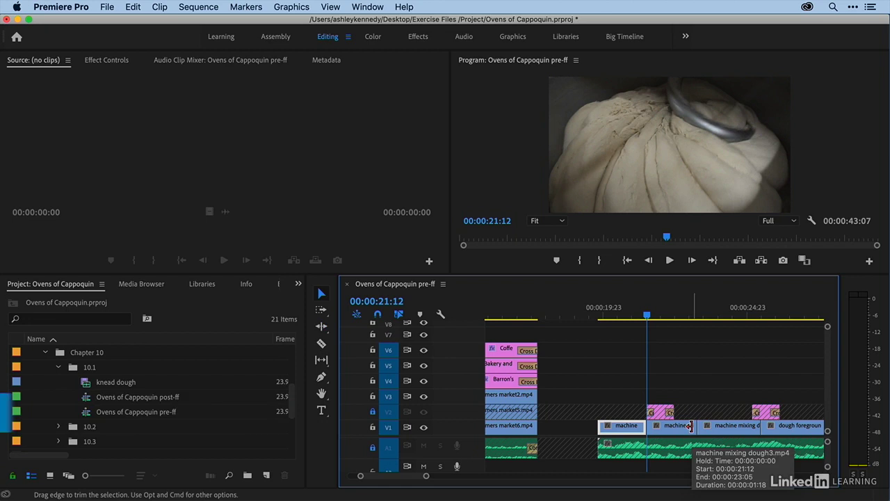
{"action": "key", "text": "super"}
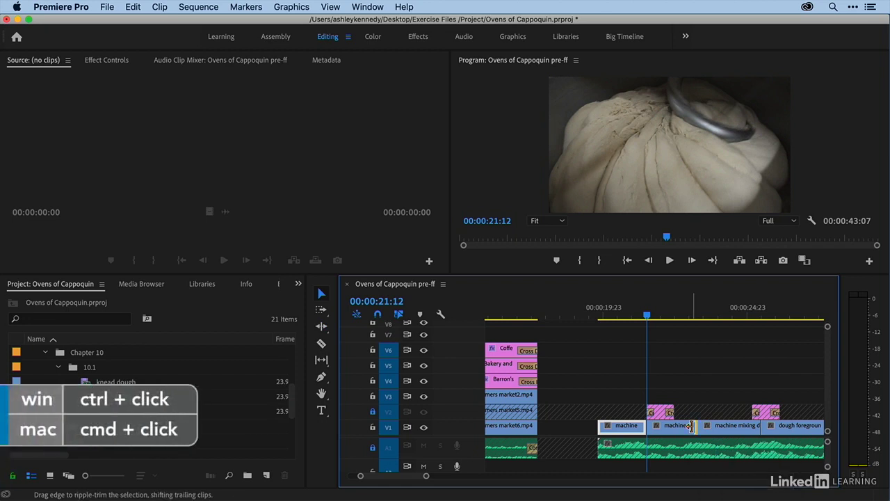
{"action": "left_click_drag", "start_coordinate": [691, 426], "coordinate": [669, 428]}
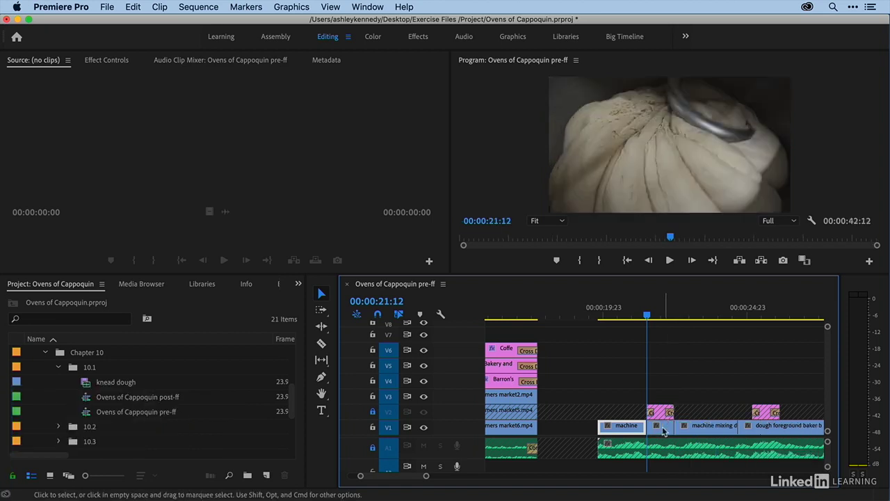
{"action": "left_click", "coordinate": [624, 312]}
{"action": "key", "text": "space"}
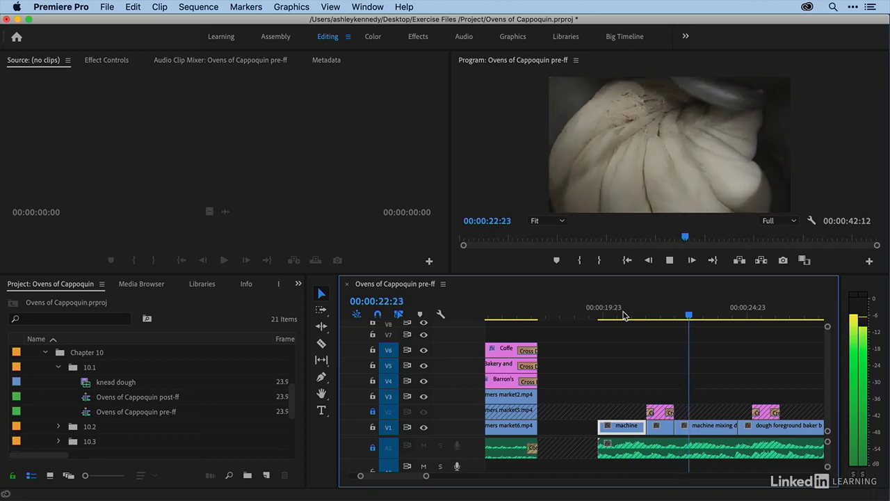
{"action": "key", "text": "space"}
- Insert a frame hold in the dough foreground baker clip at 25:04, ripple-trimmed by one second
{"action": "scroll", "coordinate": [654, 316], "scroll_direction": "down", "scroll_amount": 2}
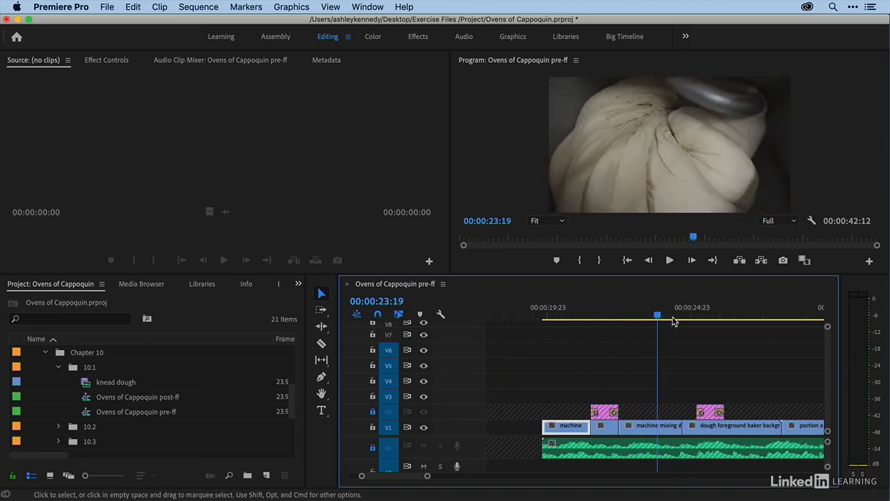
{"action": "left_click_drag", "start_coordinate": [683, 315], "coordinate": [693, 317]}
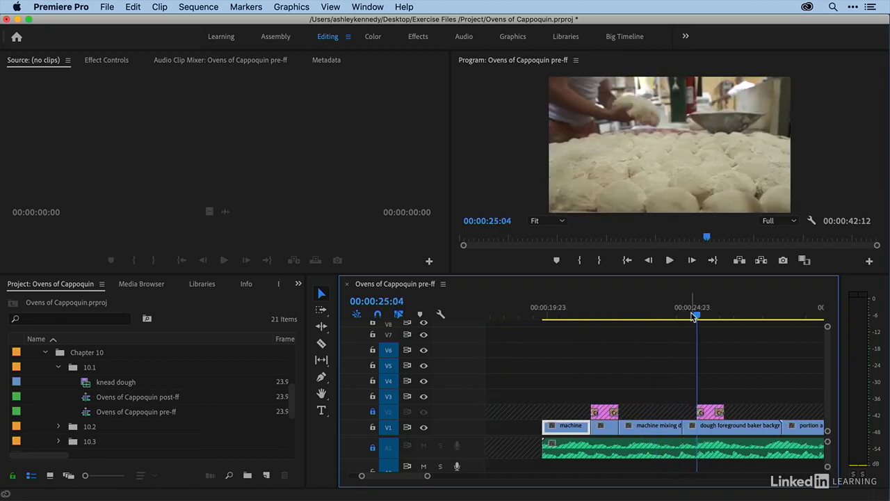
{"action": "left_click", "coordinate": [703, 432]}
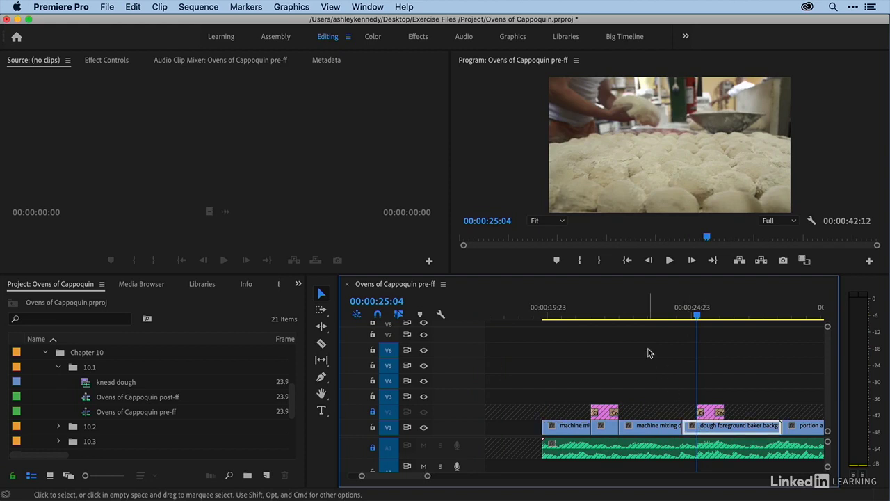
{"action": "key", "text": "super+shift+v"}
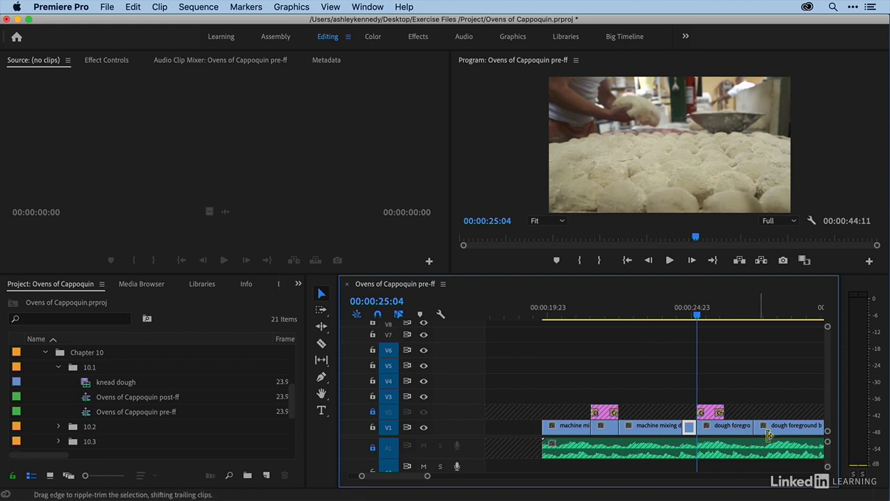
{"action": "left_click_drag", "start_coordinate": [752, 426], "coordinate": [724, 426]}
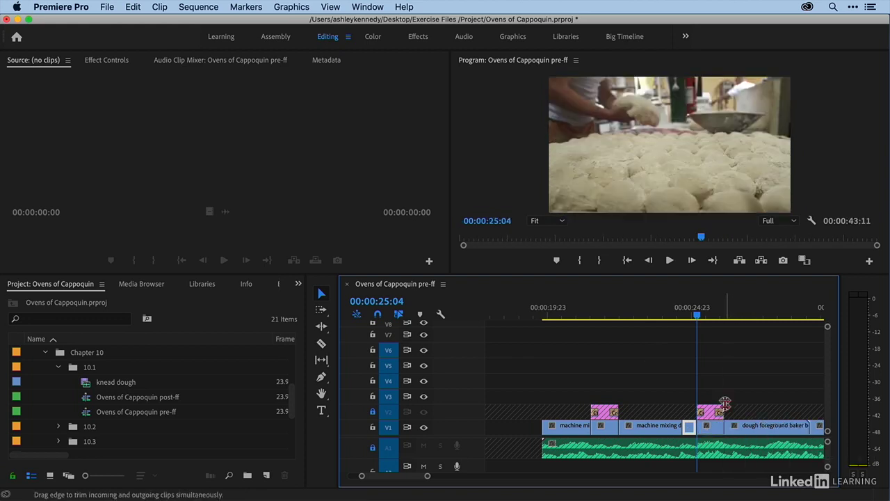
- Add a one-second-shorter hold to portion and shape dough at 29:21 and zoom out fully
{"action": "scroll", "coordinate": [725, 391], "scroll_direction": "right", "scroll_amount": 4}
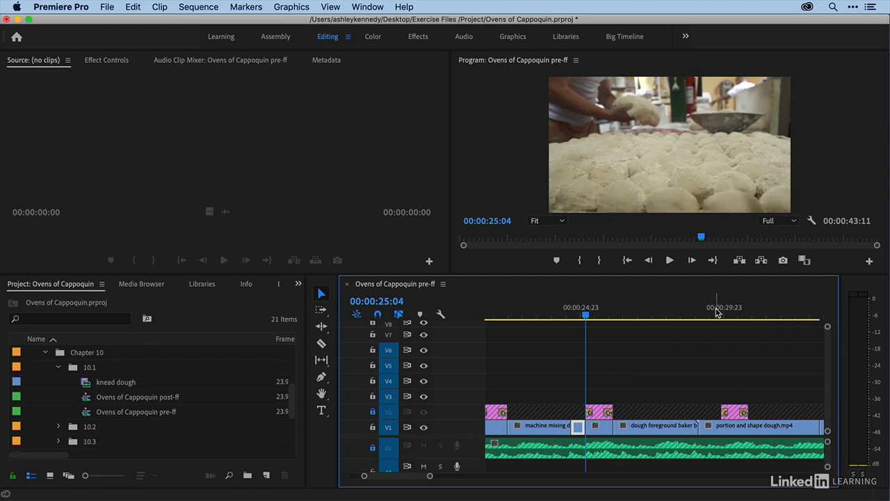
{"action": "left_click_drag", "start_coordinate": [723, 310], "coordinate": [721, 311]}
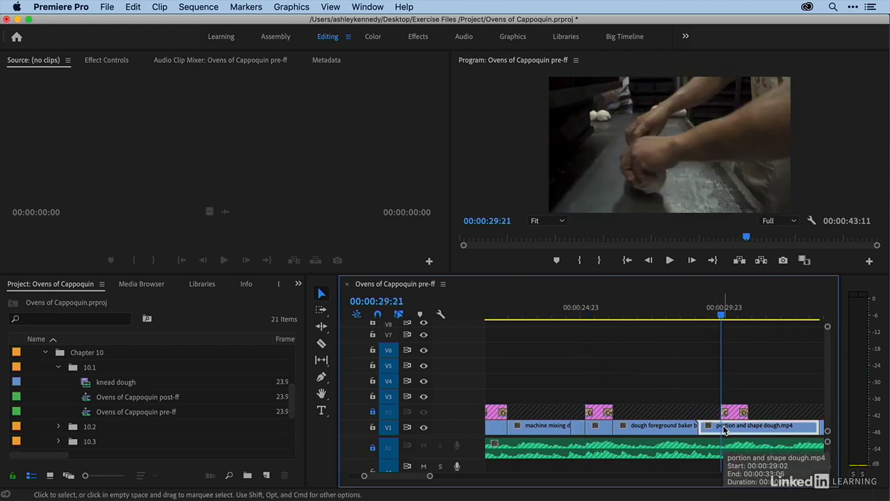
{"action": "key", "text": "super+z"}
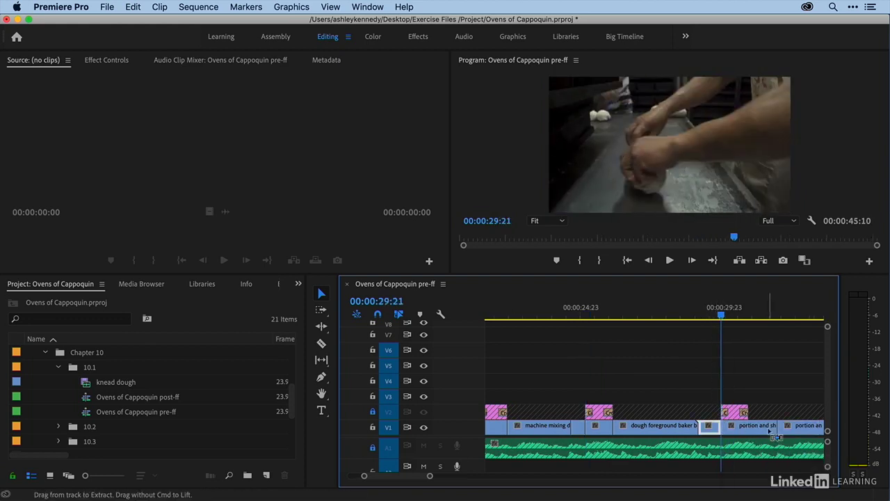
{"action": "left_click_drag", "start_coordinate": [771, 427], "coordinate": [743, 428]}
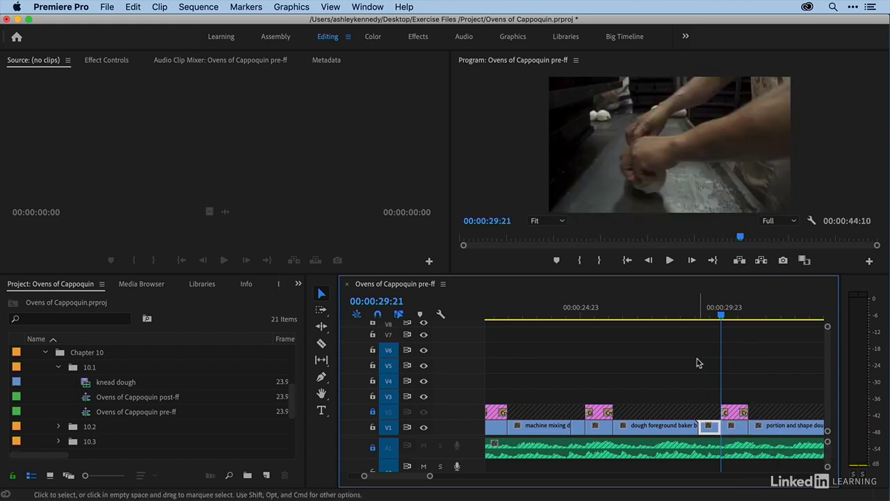
{"action": "key", "text": "minus"}
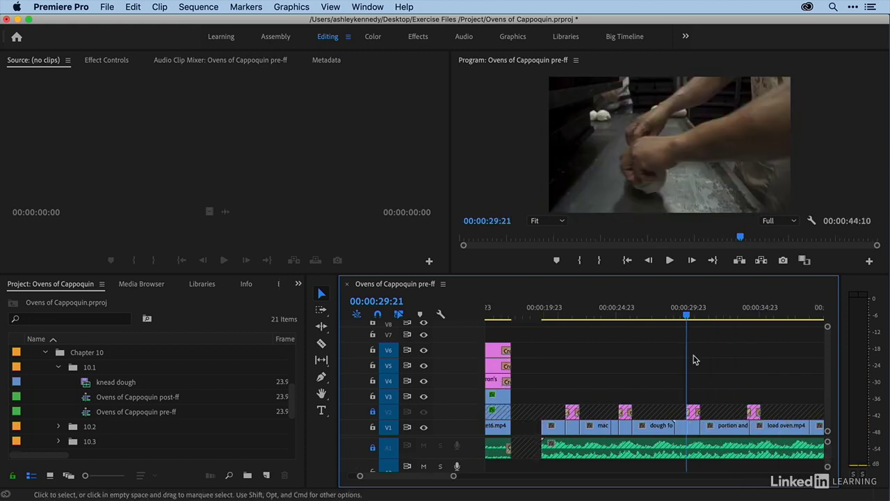
{"action": "key", "text": "minus"}
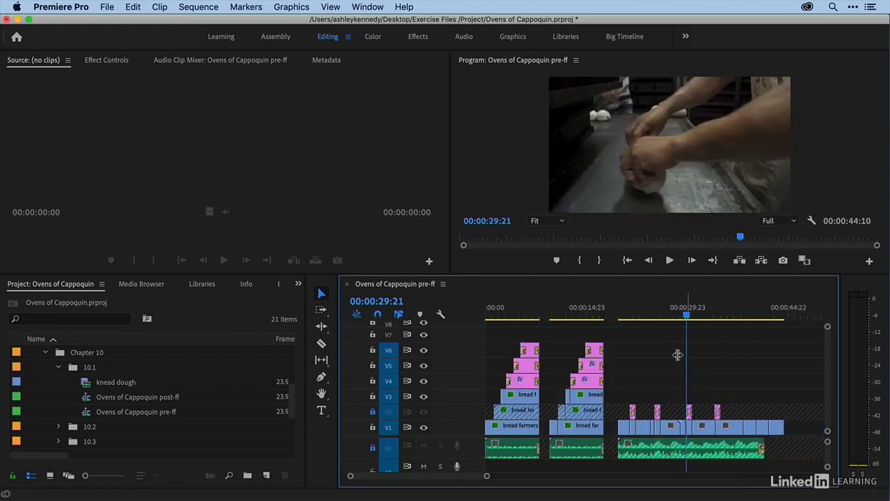
- Turn off Hold On in Frame Hold Options for the opening bread farmers market6.mp4 clip
{"action": "left_click", "coordinate": [495, 315]}
{"action": "key", "text": "equal"}
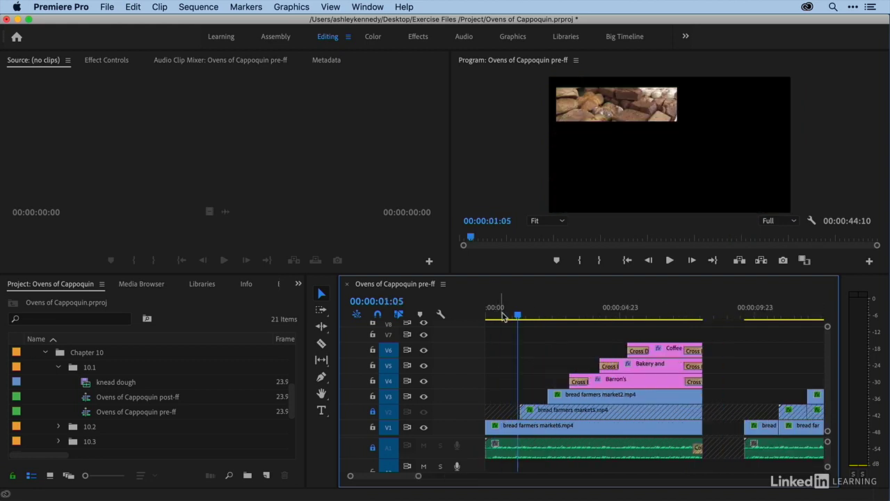
{"action": "left_click_drag", "start_coordinate": [502, 315], "coordinate": [507, 316]}
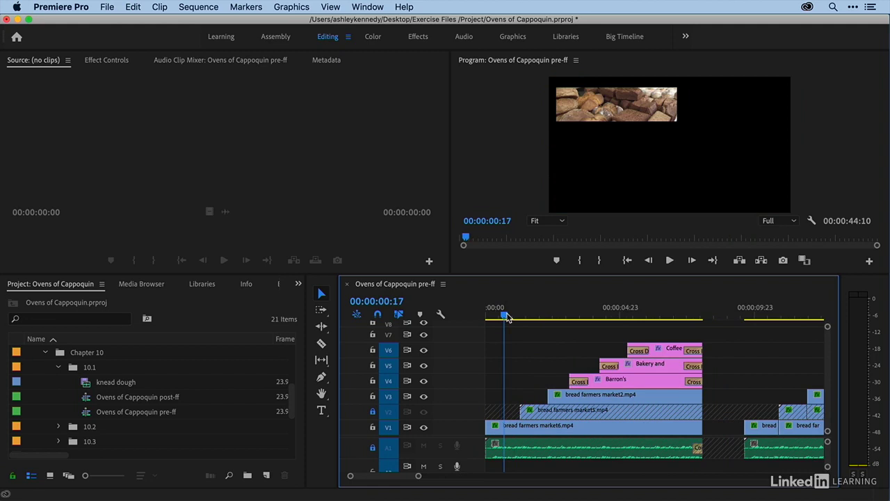
{"action": "left_click", "coordinate": [508, 429]}
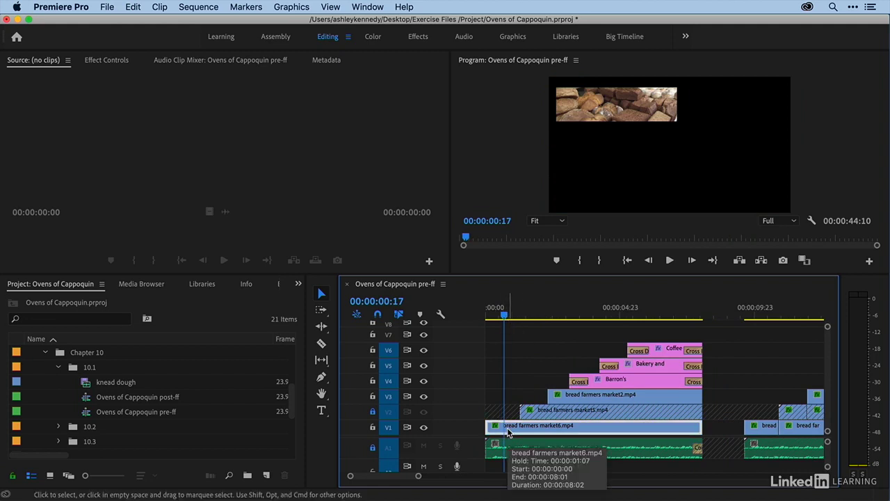
{"action": "key", "text": "super+shift+h"}
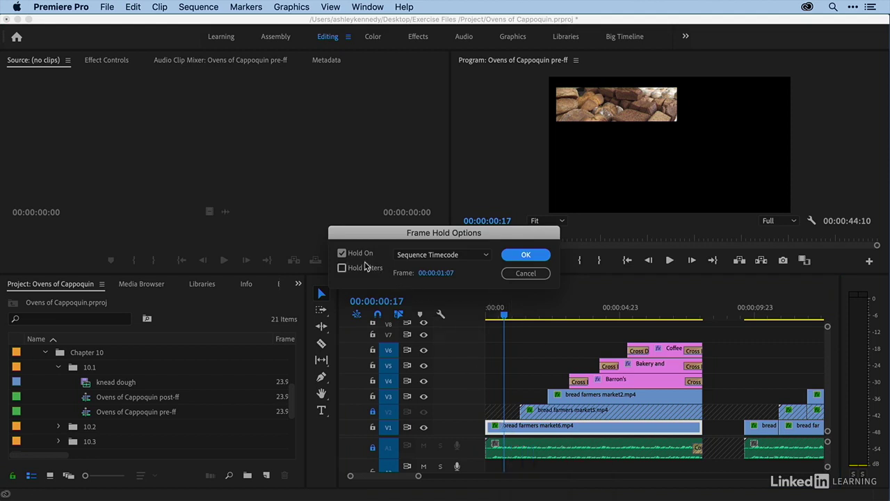
{"action": "left_click", "coordinate": [342, 254]}
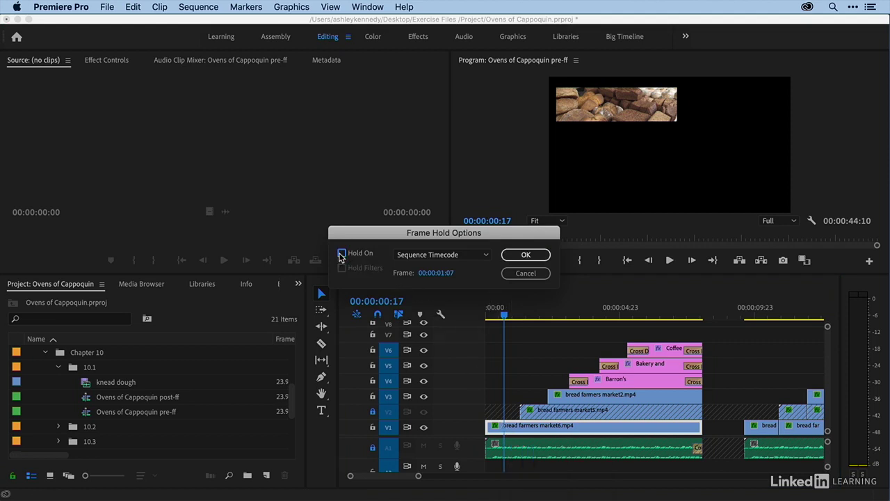
{"action": "left_click", "coordinate": [523, 255]}
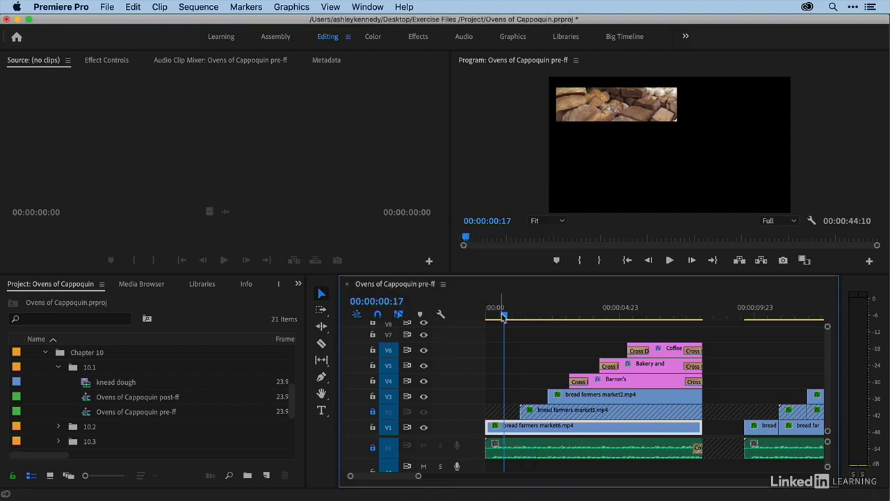
- Play the opening from the sequence start to confirm the clip moves again
{"action": "left_click_drag", "start_coordinate": [502, 314], "coordinate": [486, 313]}
{"action": "key", "text": "space"}
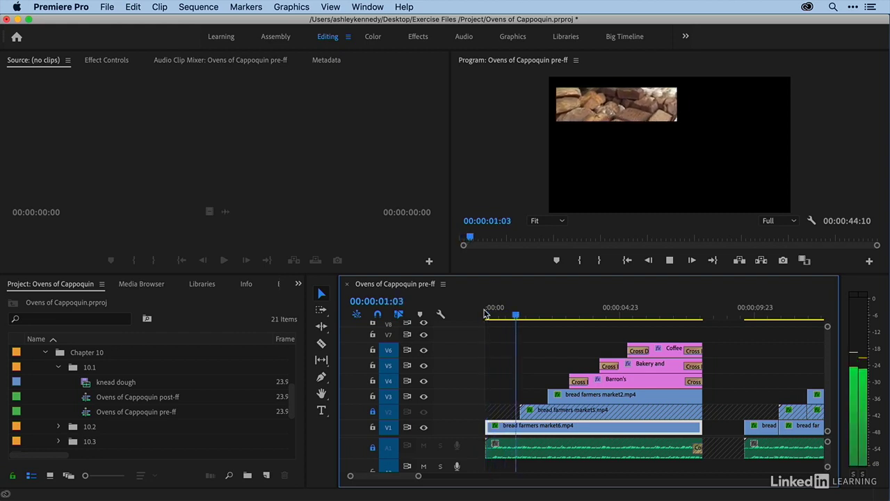
{"action": "key", "text": "space"}
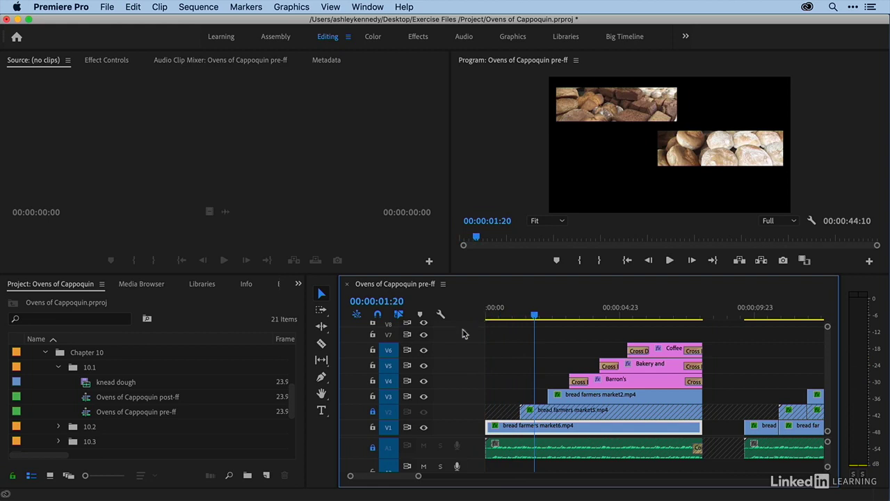
- Unlock tracks V2 and A1 and load the knead dough clip into the Source monitor
{"action": "left_click", "coordinate": [372, 413]}
{"action": "left_click", "coordinate": [373, 446]}
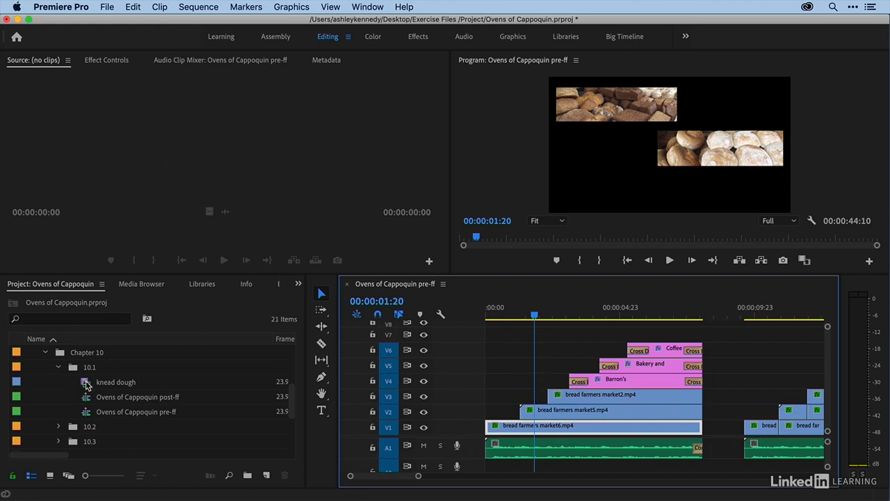
{"action": "double_click", "coordinate": [86, 384]}
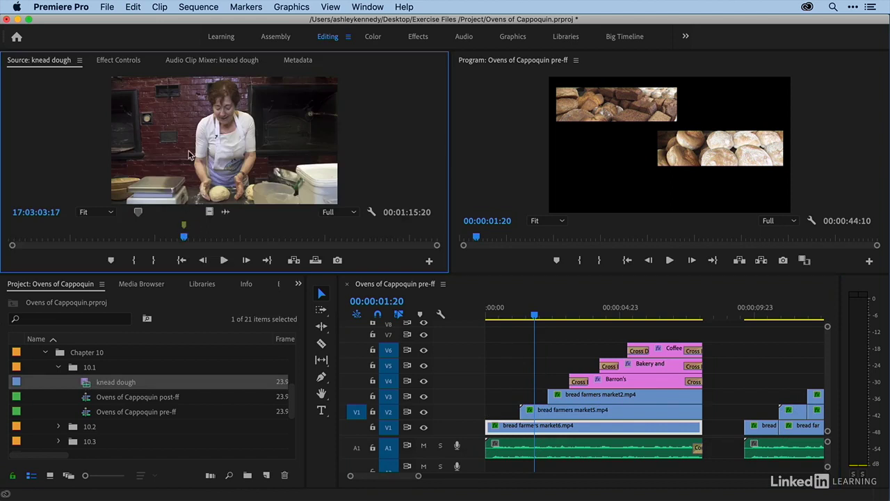
- Export the current frame as TIFF 'Esther 1' to the Desktop, then check the imported still
{"action": "left_click", "coordinate": [338, 260]}
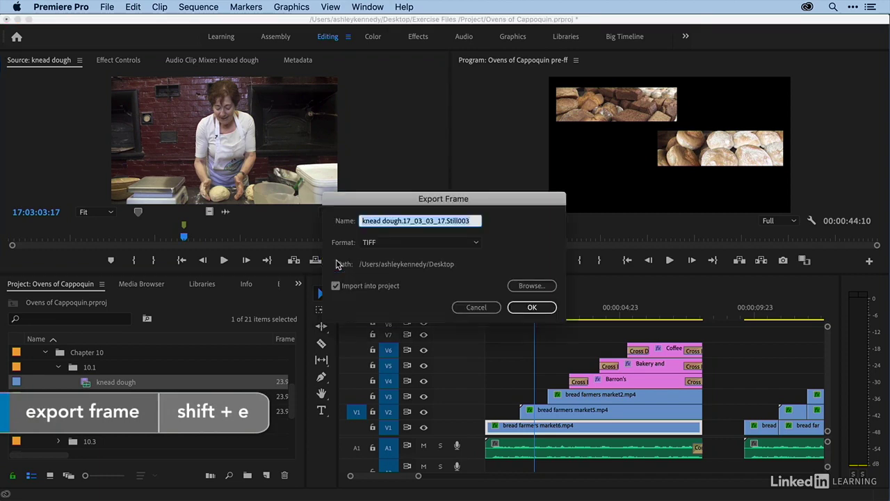
{"action": "type", "text": "Esther 1"}
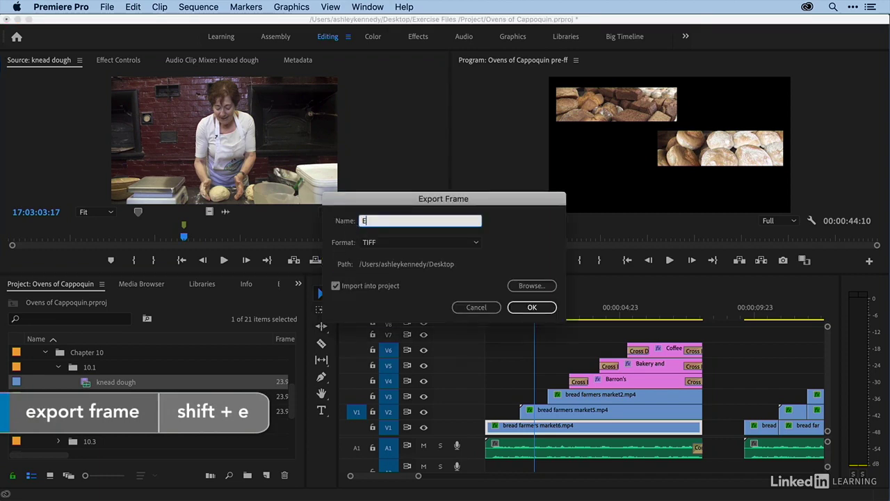
{"action": "left_click", "coordinate": [401, 243]}
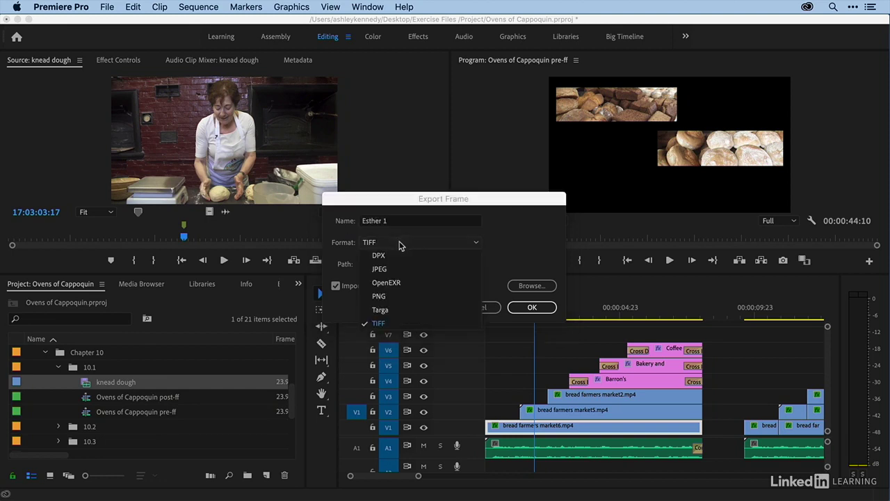
{"action": "left_click", "coordinate": [355, 252]}
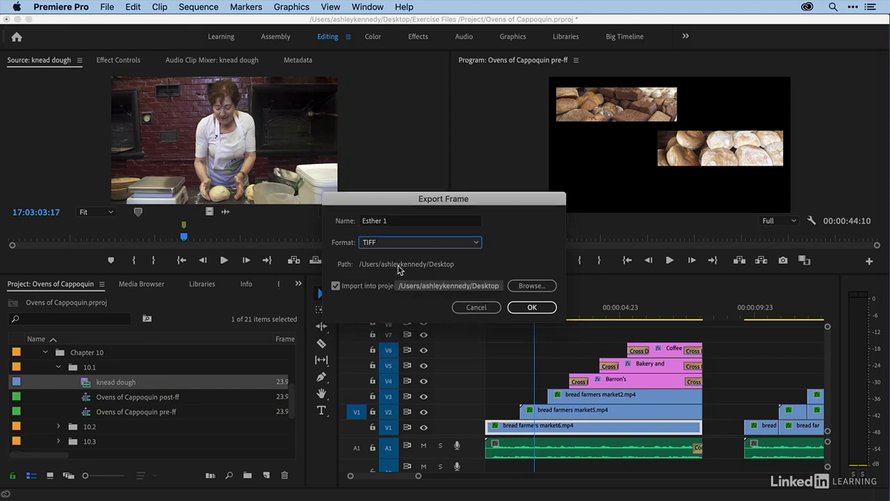
{"action": "left_click", "coordinate": [532, 285]}
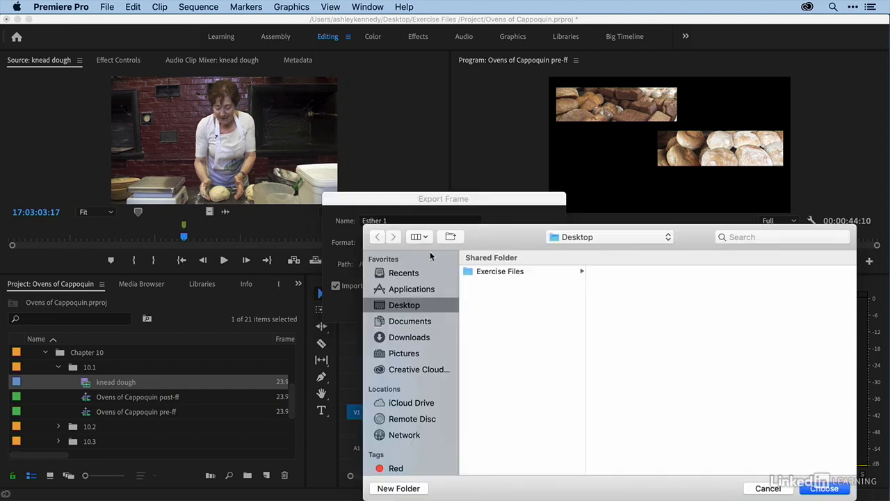
{"action": "left_click", "coordinate": [760, 489]}
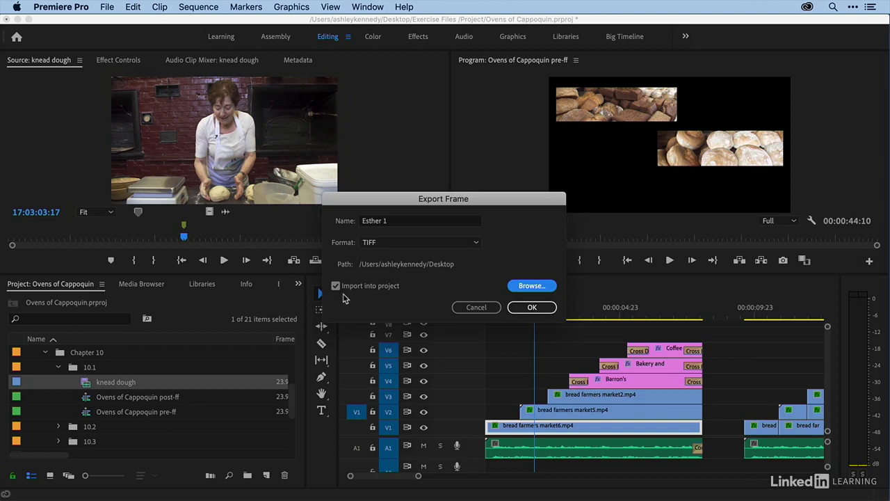
{"action": "left_click", "coordinate": [529, 307]}
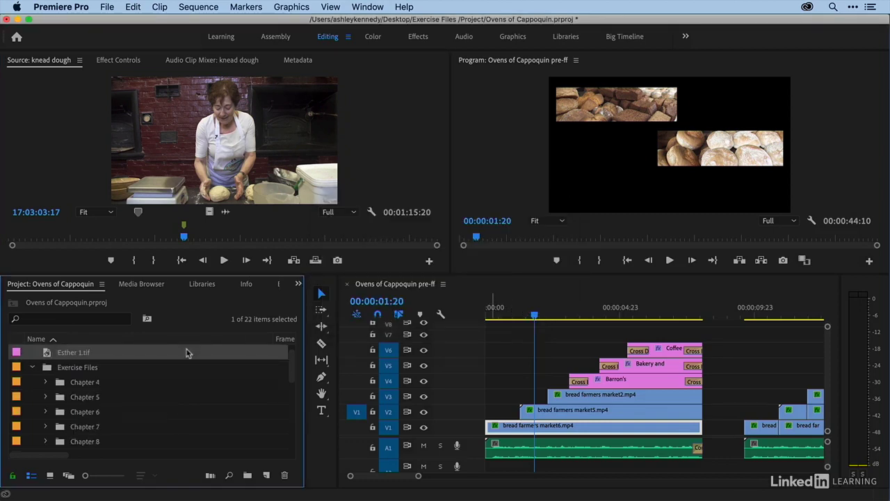
{"action": "double_click", "coordinate": [46, 353]}
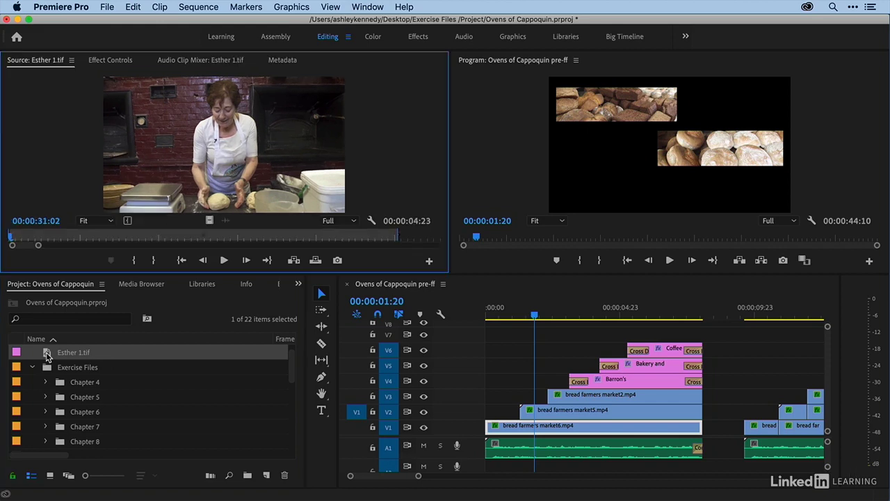
{"action": "left_click_drag", "start_coordinate": [95, 238], "coordinate": [142, 237]}
- Minimize Premiere Pro, open Esther 1.tif from the desktop in Preview, then close it
{"action": "left_click", "coordinate": [17, 19]}
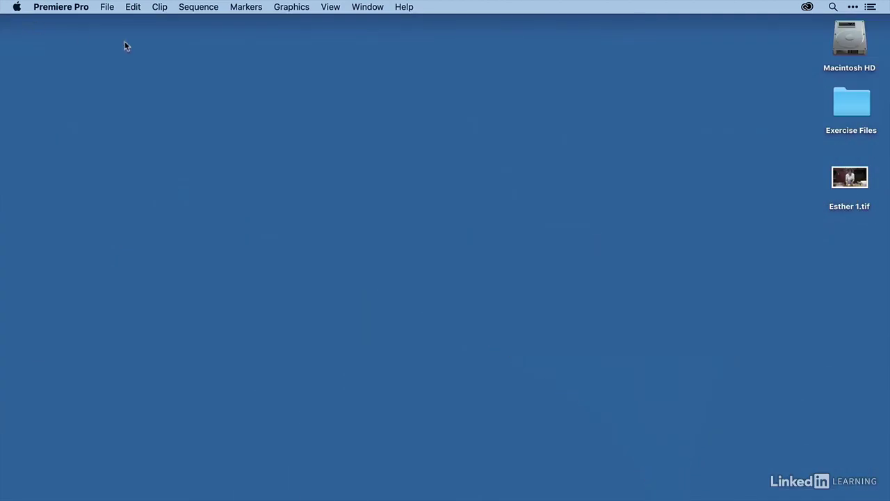
{"action": "double_click", "coordinate": [837, 176]}
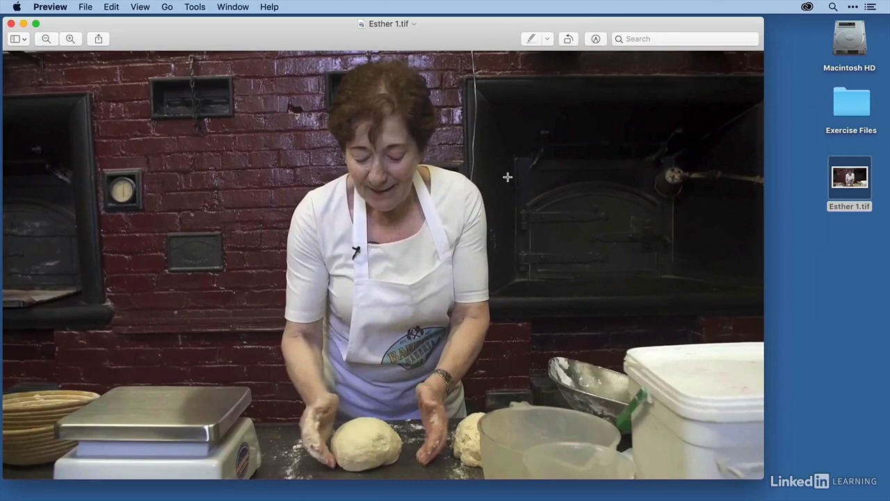
{"action": "left_click", "coordinate": [11, 26]}
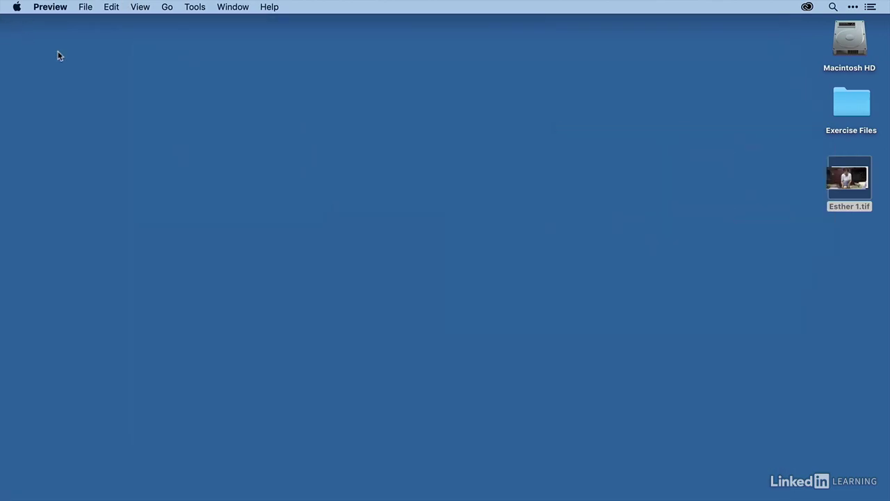